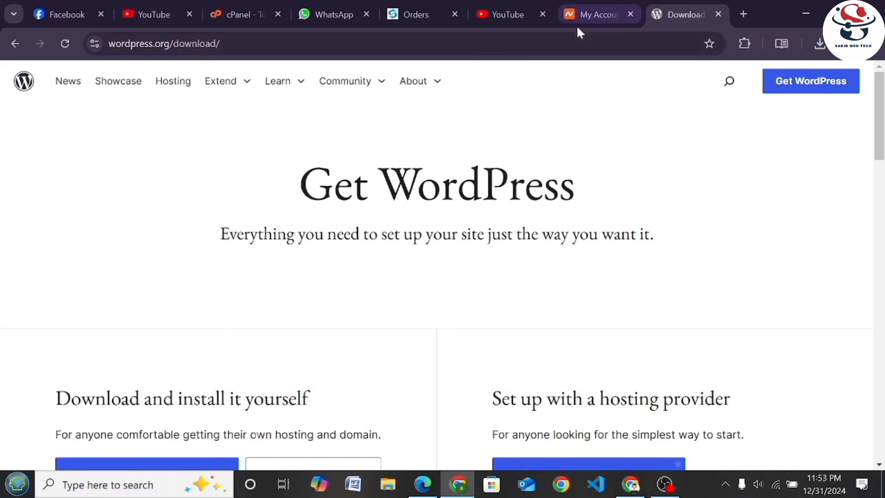
Switch to the cPanel page, search the tools for "softa" and open Softaculous Apps Installer
left_click(231, 7)
scroll(364, 277, "up", 15)
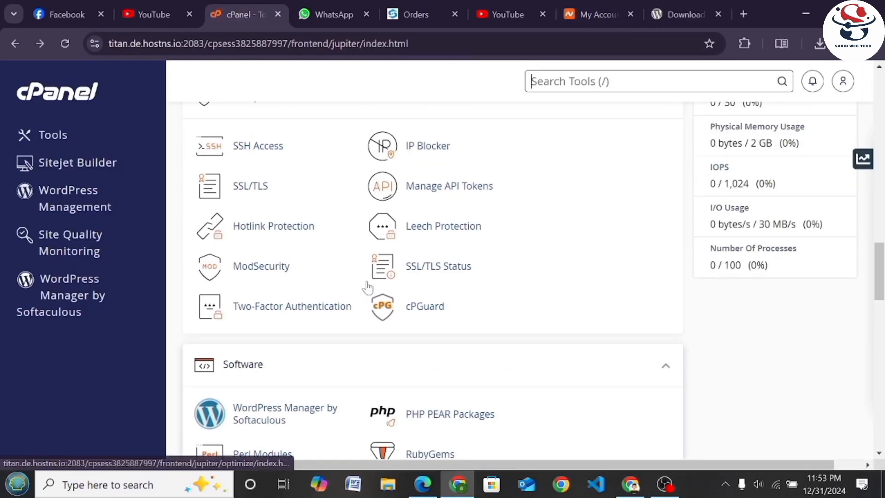
scroll(378, 287, "up", 6)
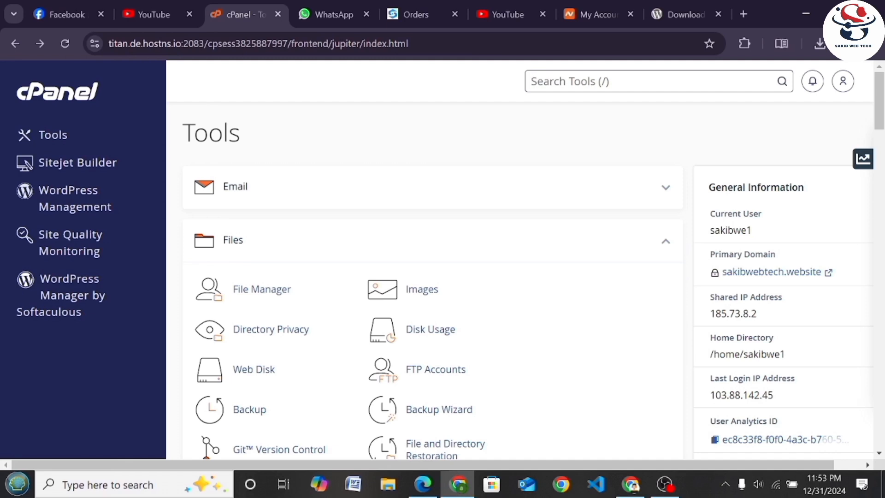
type("s")
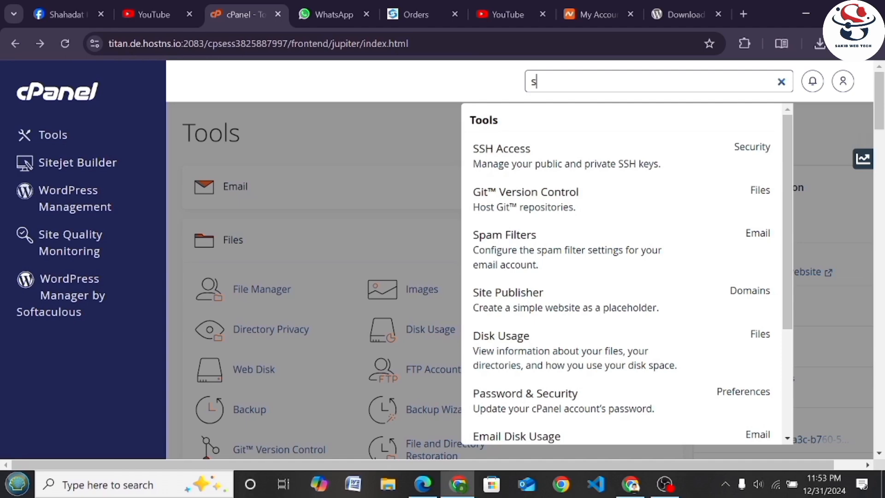
type("o")
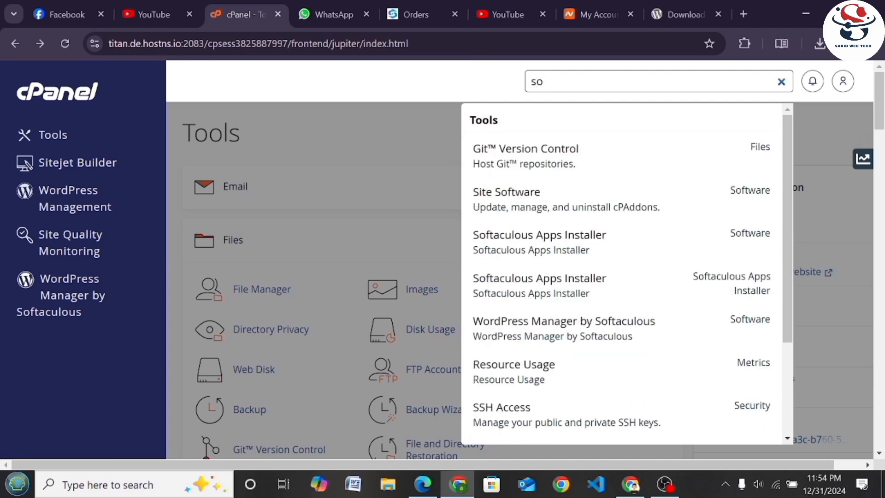
type("fta")
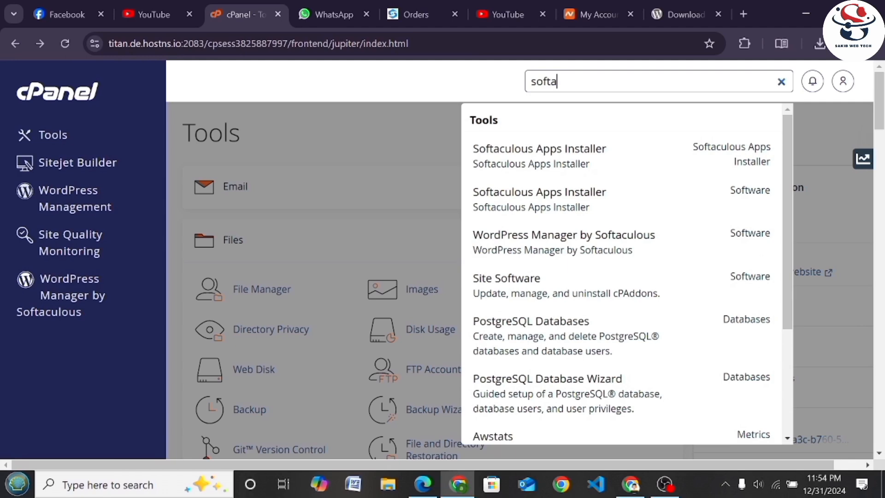
left_click(553, 173)
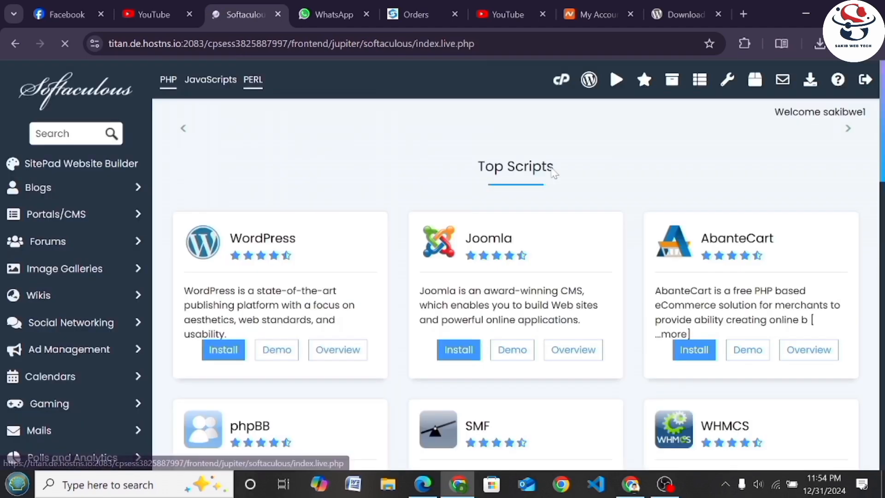
Open the WordPress installation form from the Top Scripts list
scroll(332, 254, "down", 1)
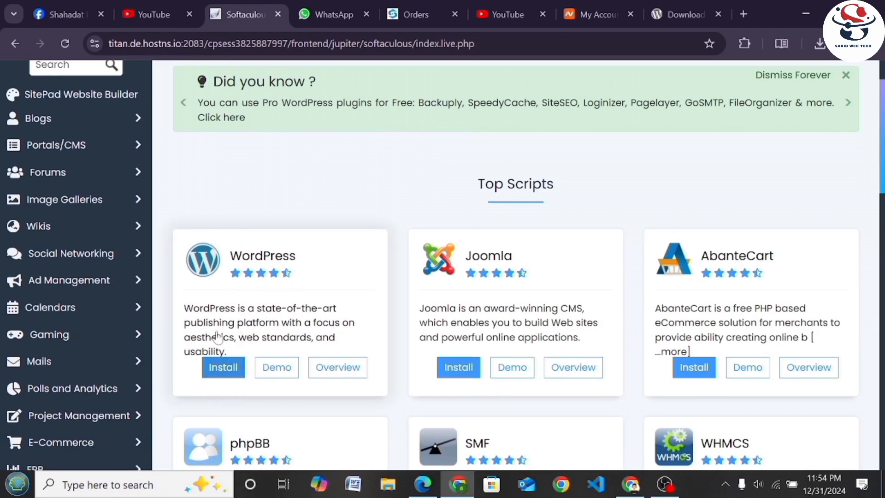
scroll(258, 307, "down", 1)
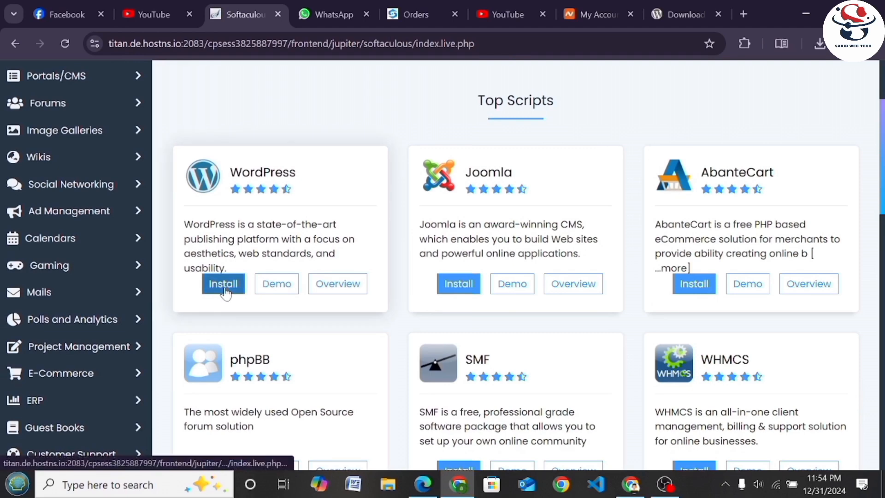
left_click(224, 291)
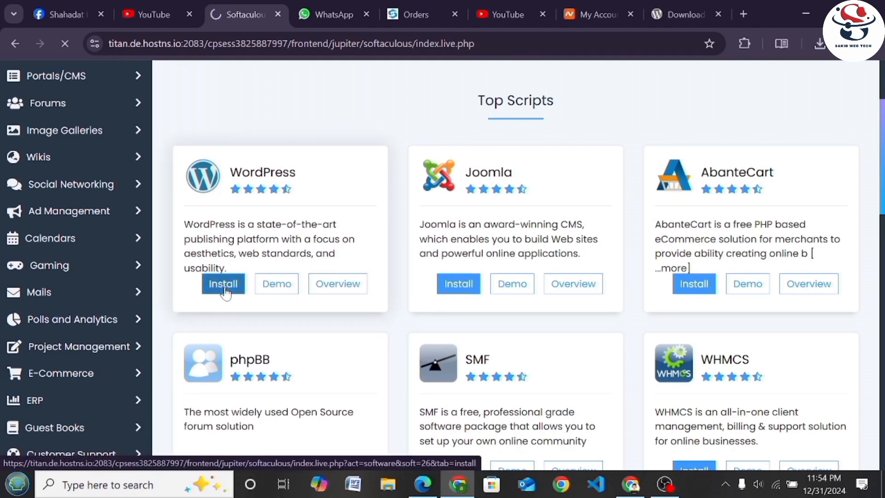
Review the WordPress installation form, from software setup through site settings, admin account, plugins and language
scroll(378, 306, "down", 2)
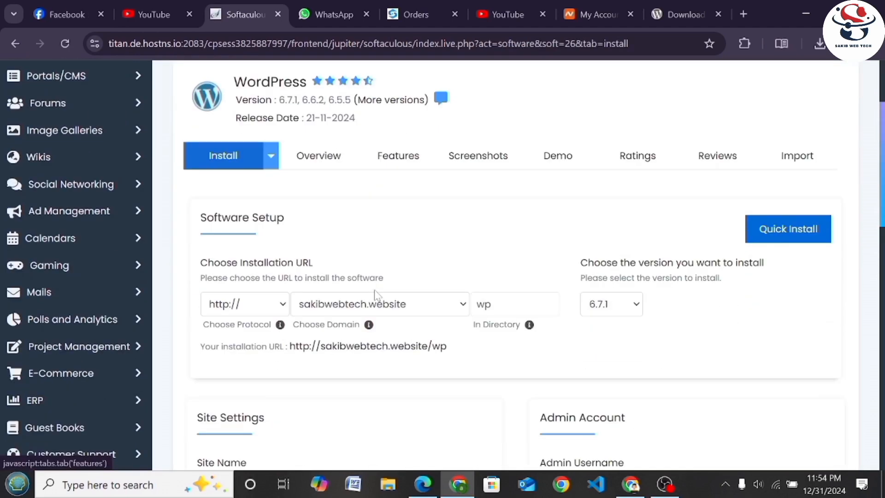
scroll(349, 357, "down", 2)
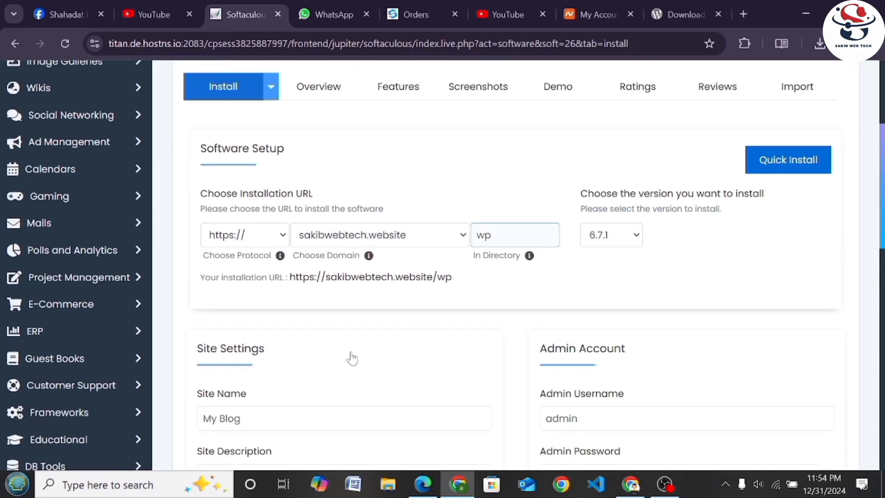
scroll(390, 302, "down", 8)
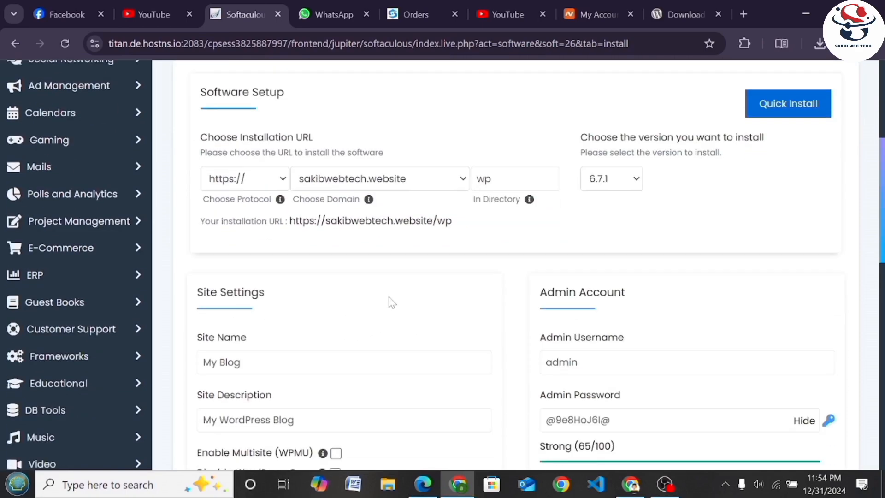
scroll(425, 301, "down", 4)
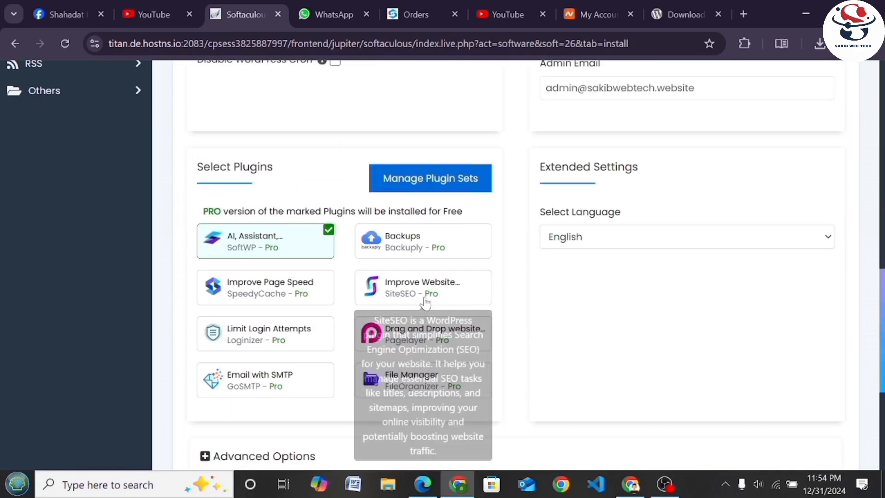
scroll(408, 336, "up", 12)
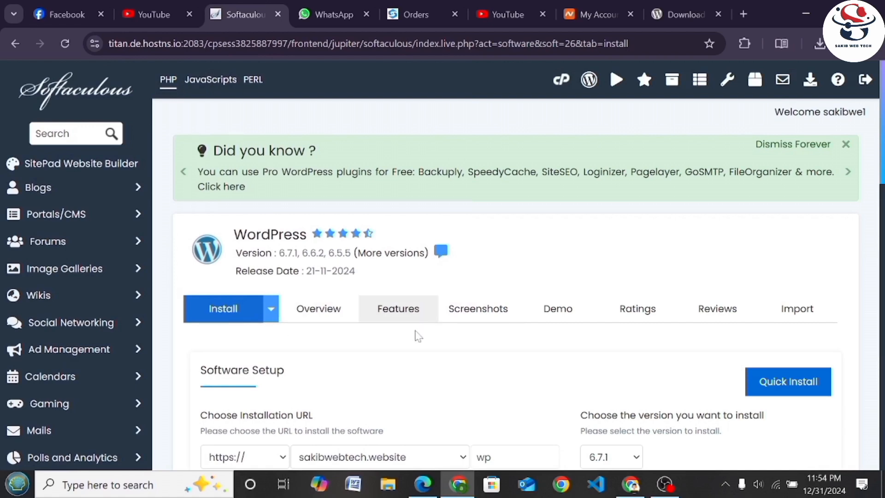
scroll(408, 336, "down", 3)
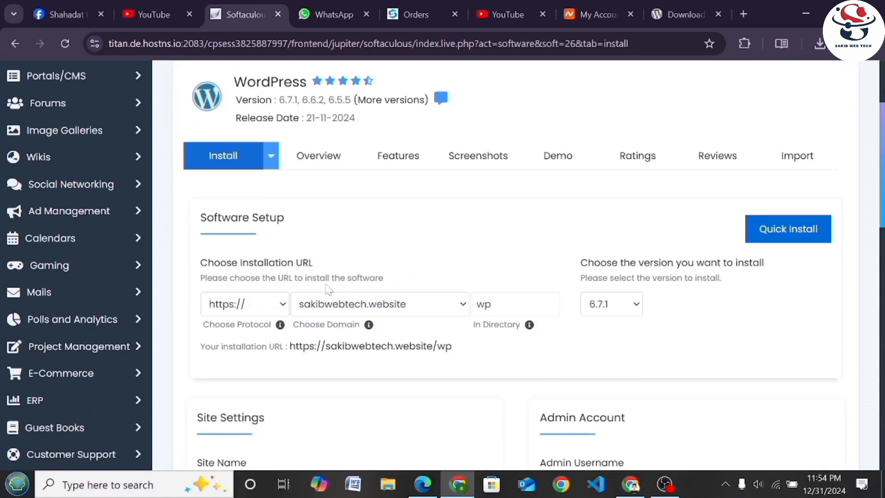
scroll(251, 329, "down", 1)
scroll(336, 252, "down", 2)
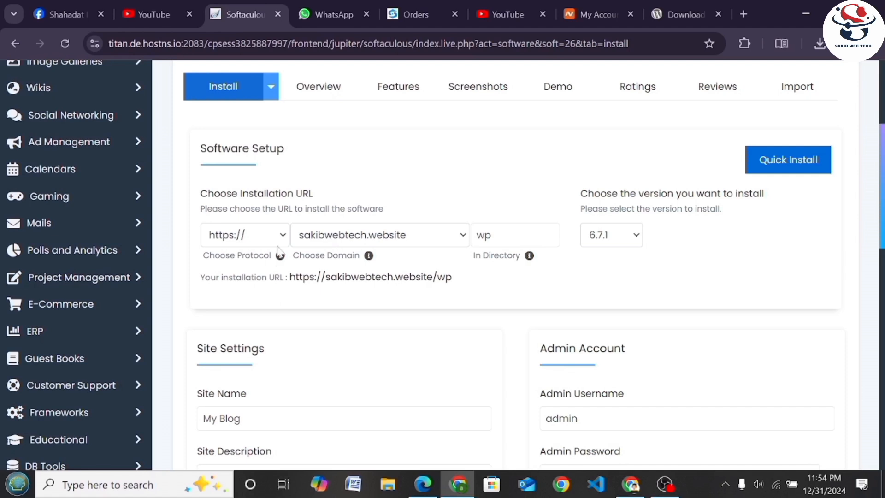
left_click(226, 237)
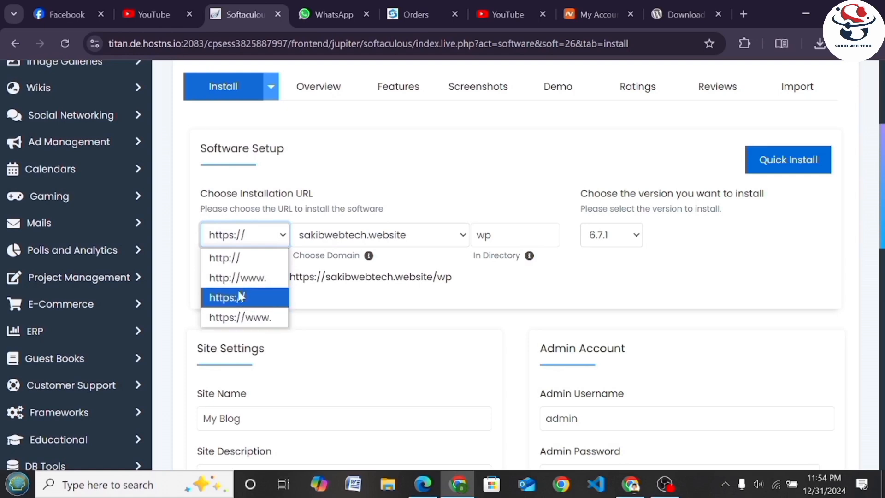
left_click(238, 240)
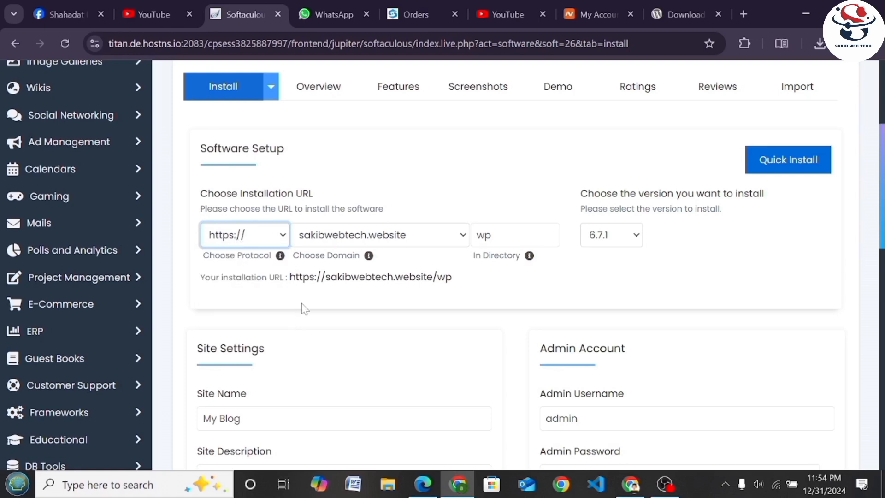
left_click(318, 236)
left_click(318, 236)
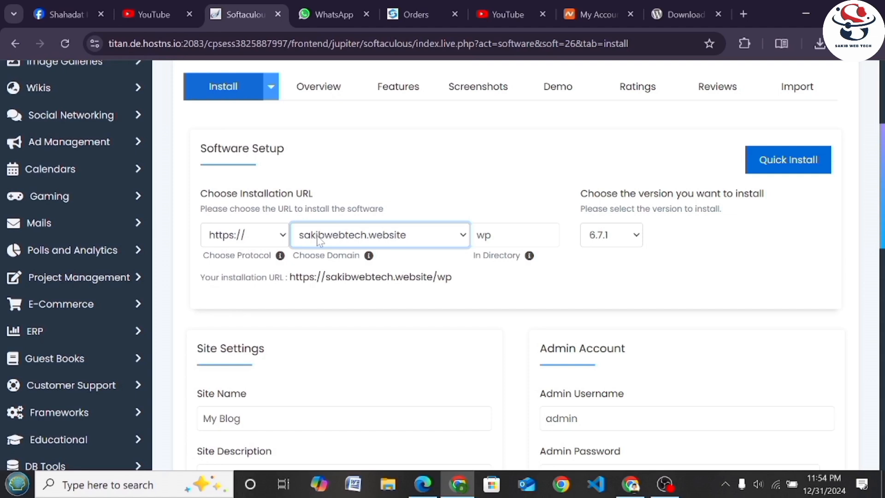
left_click(318, 237)
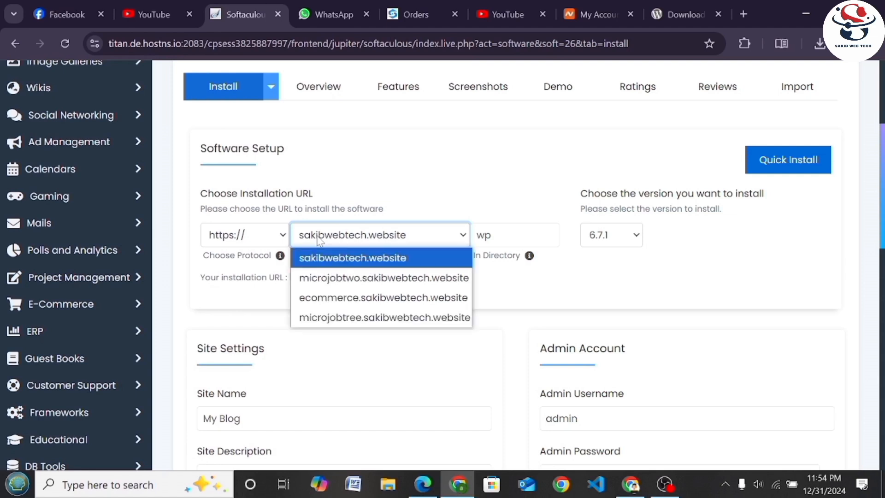
left_click(329, 297)
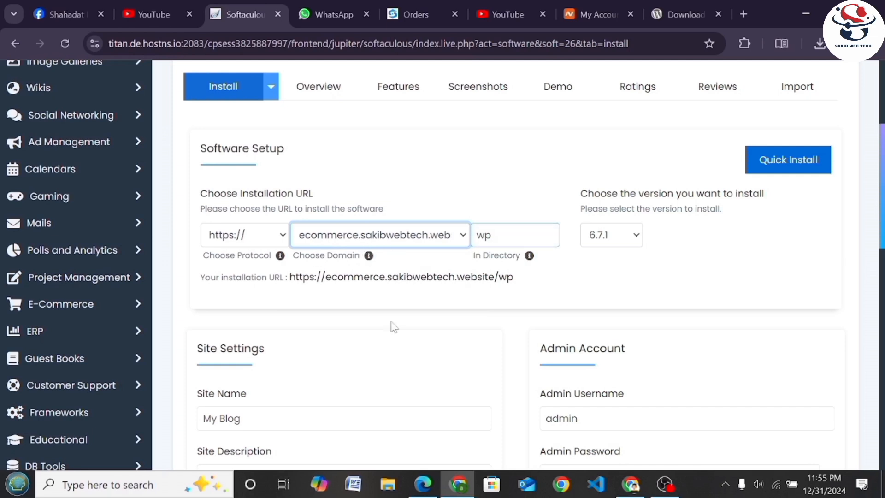
left_click(319, 240)
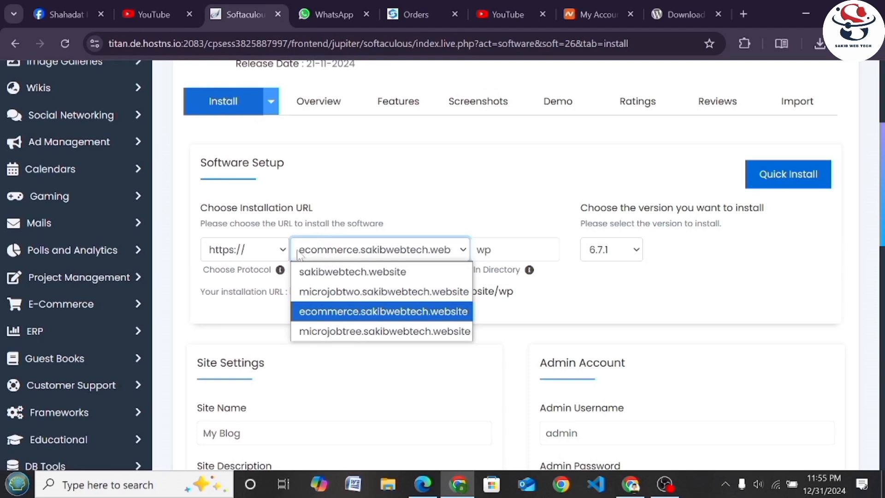
left_click(309, 314)
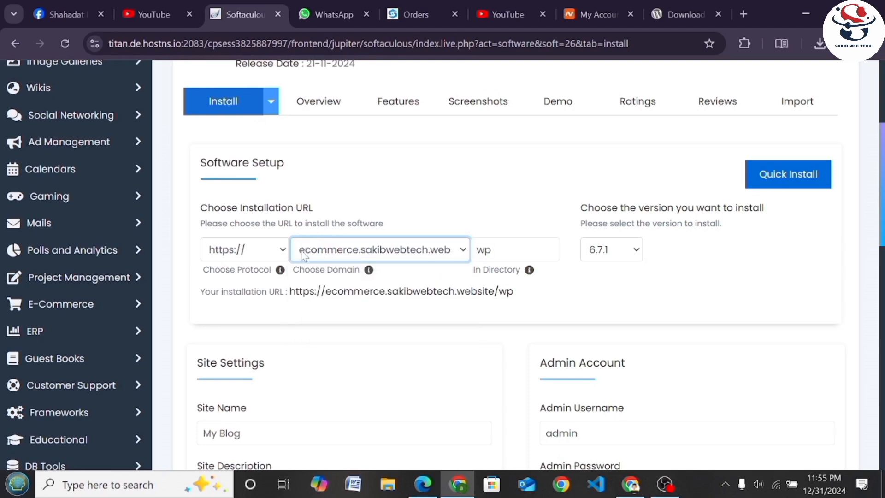
scroll(303, 256, "down", 1)
left_click_drag(291, 282, 495, 283)
left_click(316, 283)
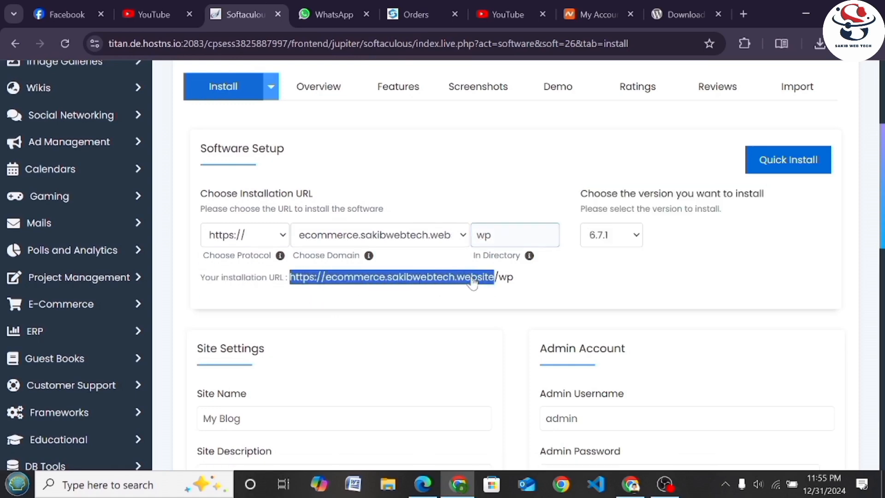
right_click(473, 283)
left_click(514, 82)
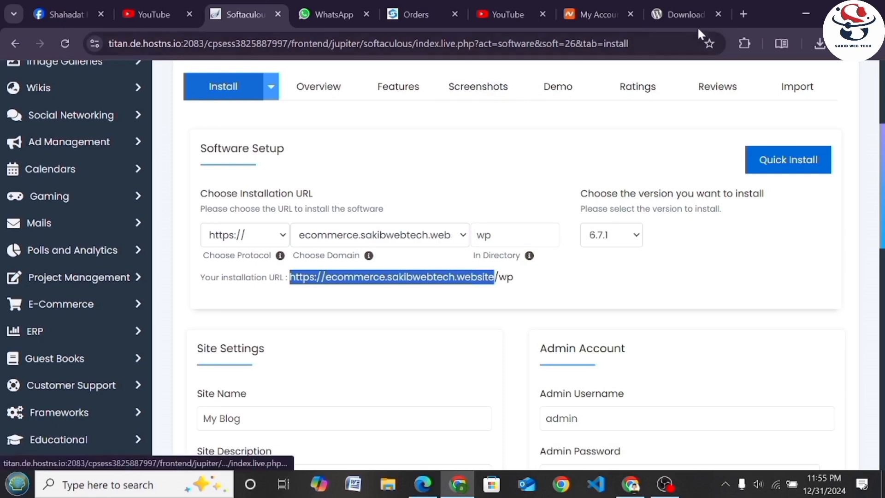
Load the copied subdomain address in a new browser tab to check what it serves
left_click(741, 13)
left_click(643, 43)
right_click(643, 44)
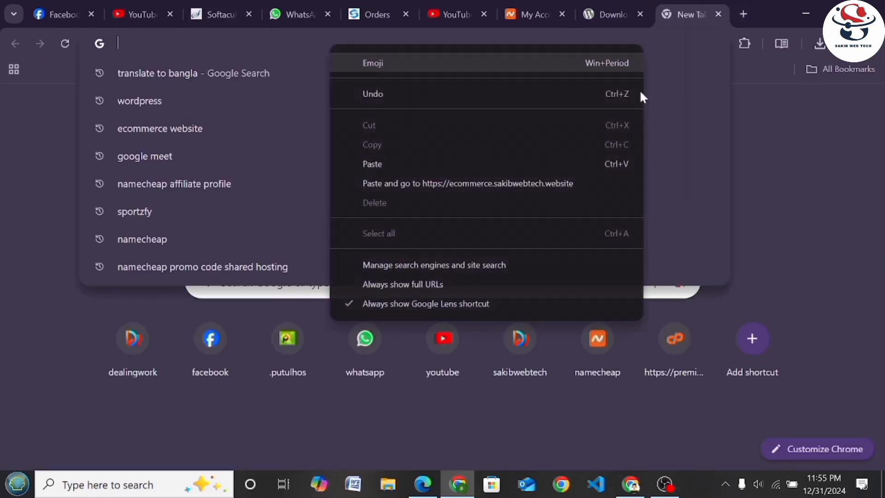
left_click(620, 163)
key("Return")
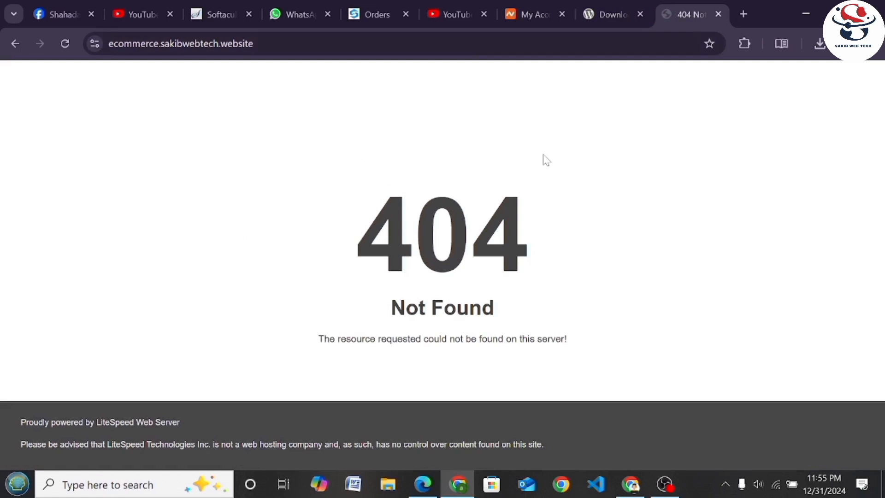
Return to the Softaculous installation form and keep 6.7.1 as the WordPress version to install
left_click(212, 15)
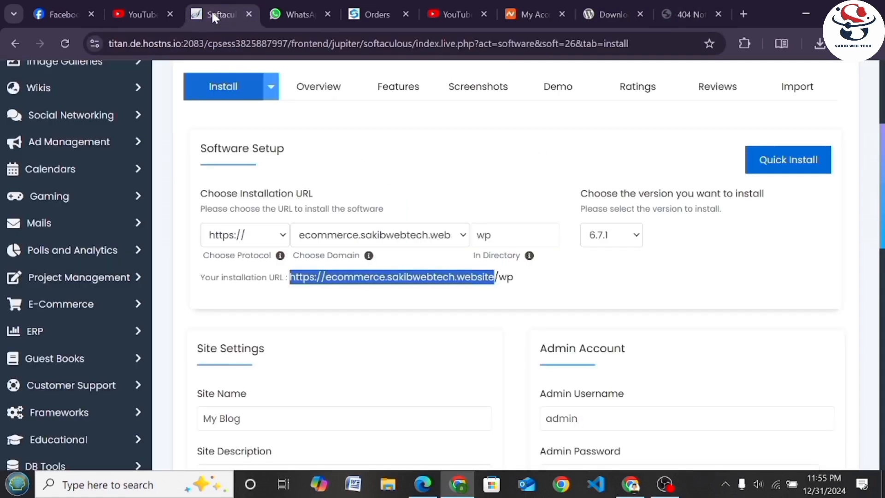
left_click(319, 279)
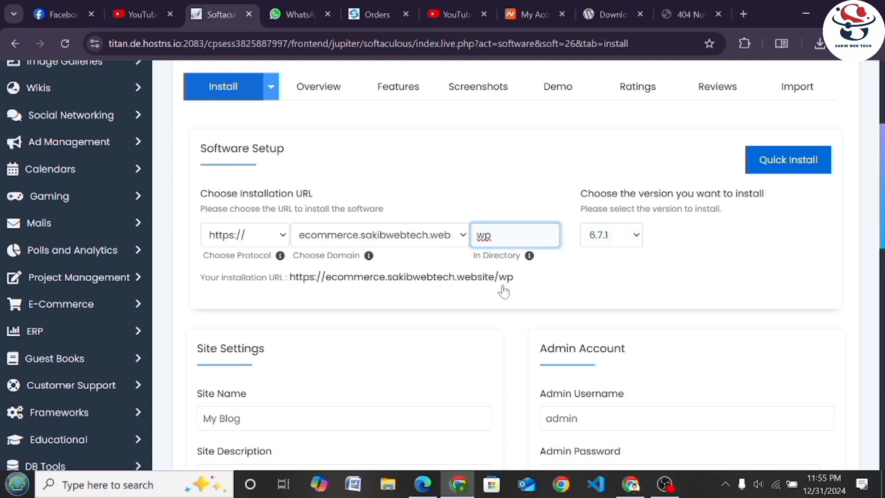
left_click(606, 241)
left_click(605, 241)
Replace the default site name in Site Settings with "ecomerce"
scroll(564, 201, "down", 1)
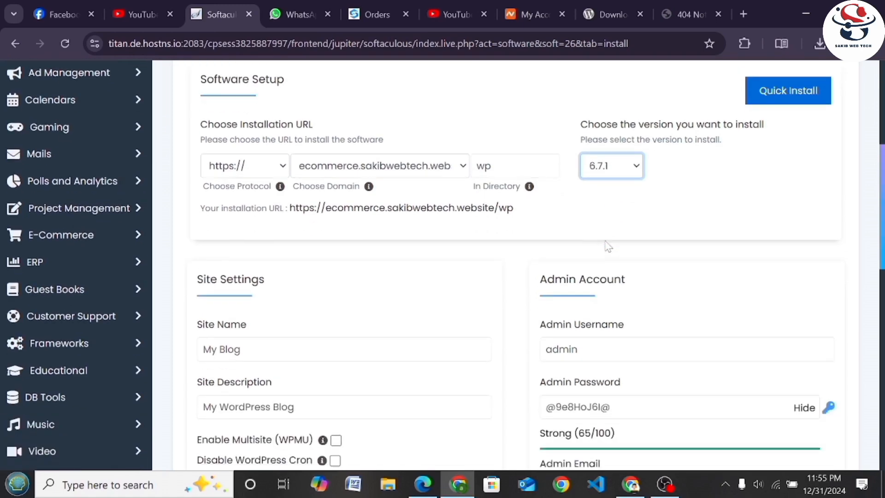
scroll(565, 200, "down", 2)
scroll(371, 244, "down", 1)
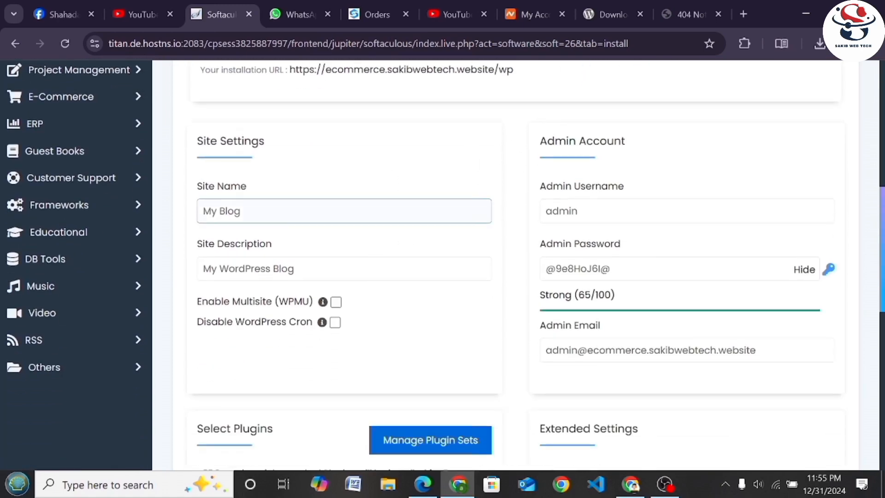
left_click(269, 216)
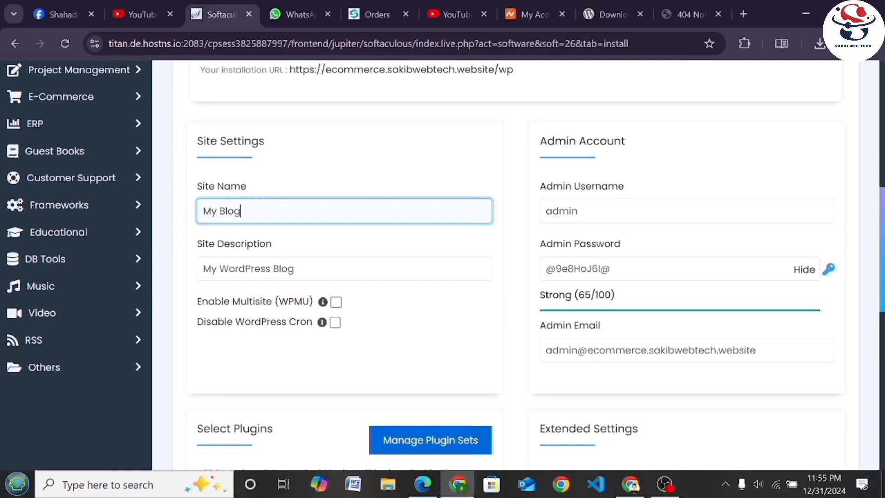
key("BackSpace")
key("BackSpace")
key("BackSpace")
key("BackSpace")
key("BackSpace")
key("BackSpace")
type("ec")
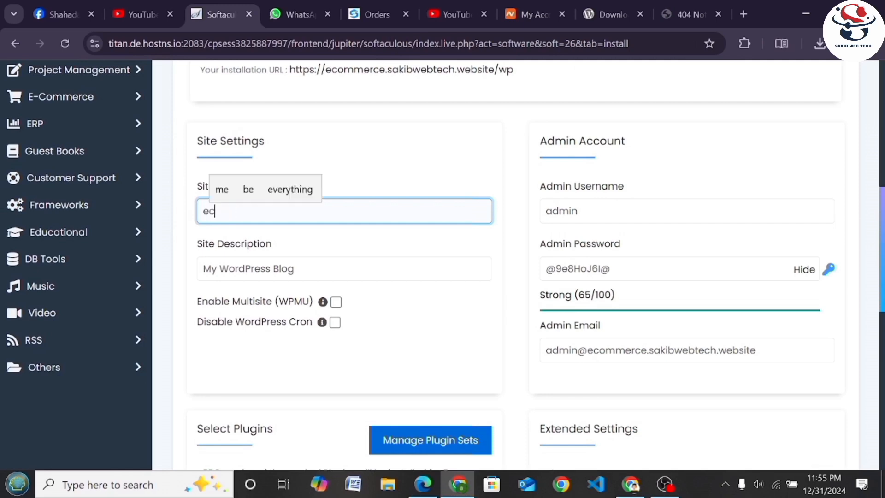
type("omer")
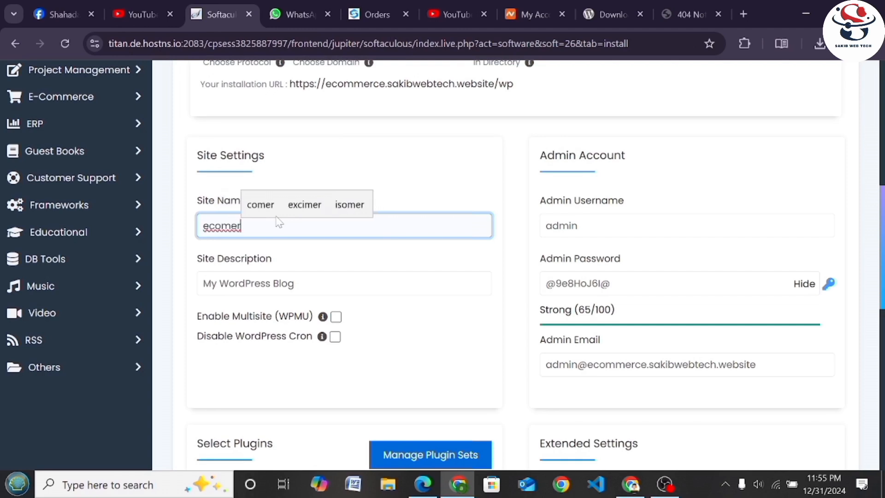
type("ce")
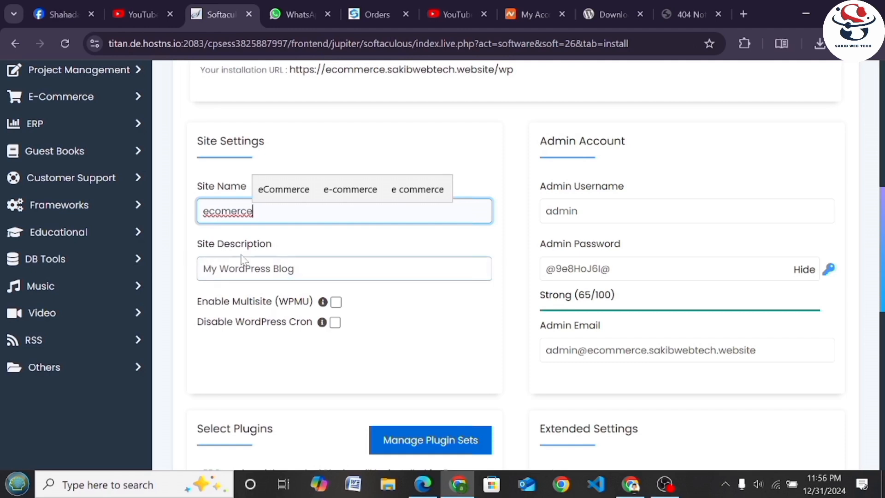
Review the site description, the installation URL and version, and the admin username on the installation form
left_click_drag(203, 269, 295, 268)
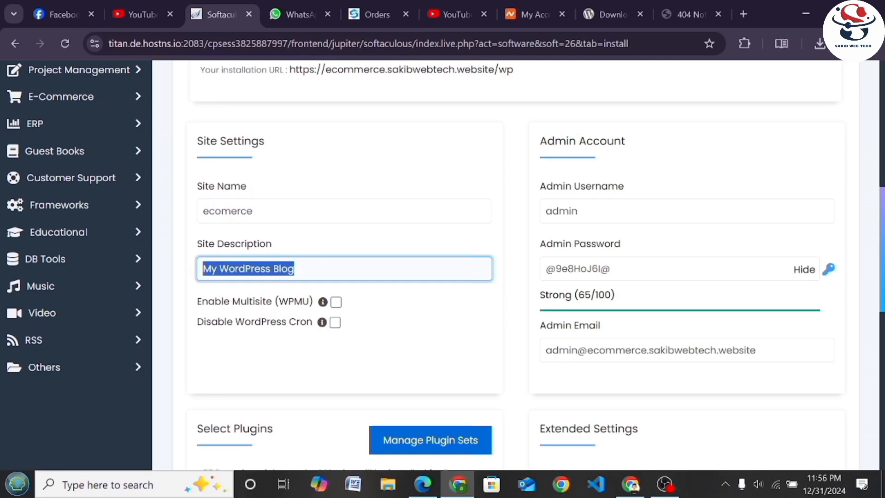
left_click(295, 269)
scroll(443, 300, "up", 2)
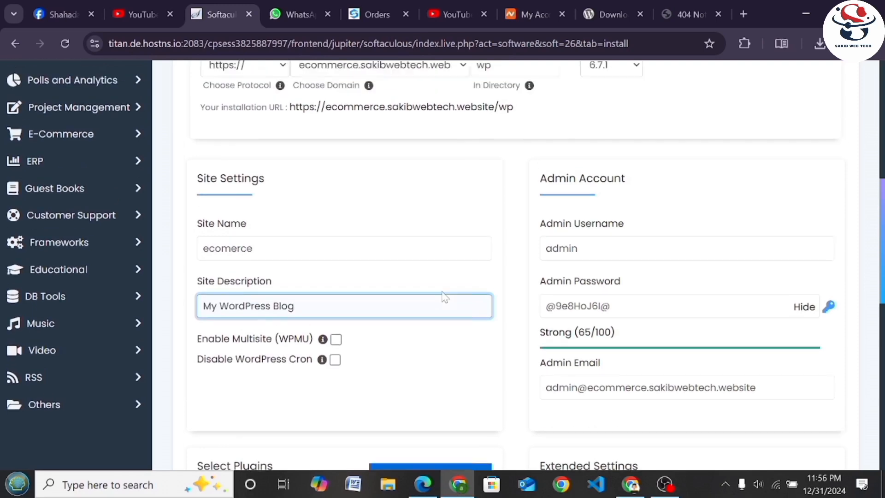
scroll(482, 299, "up", 3)
scroll(482, 299, "down", 3)
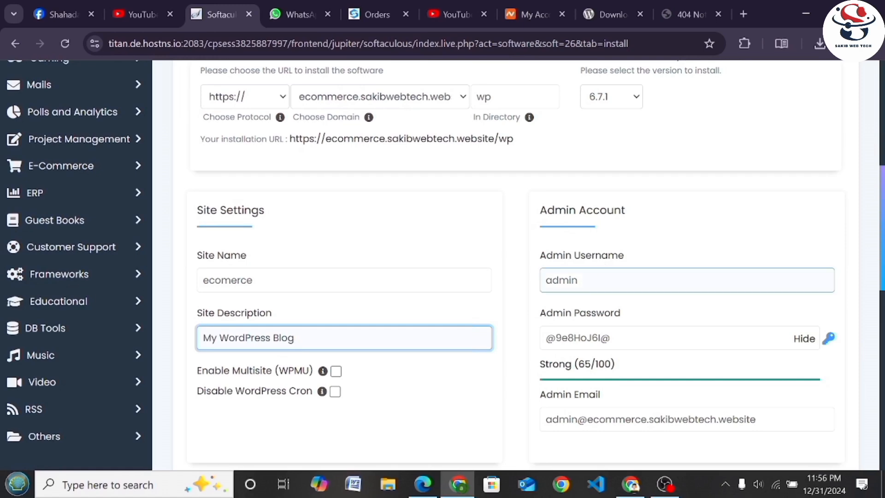
scroll(687, 280, "down", 2)
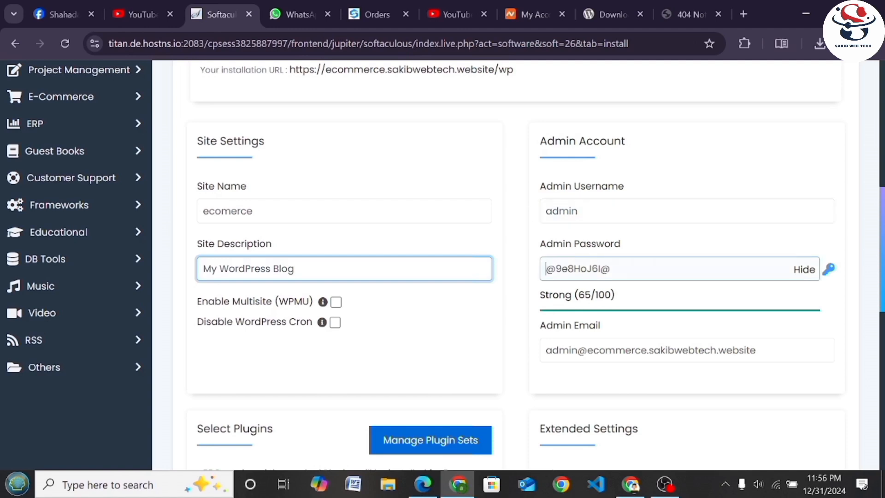
Copy the admin password from the Admin Account section
left_click_drag(546, 269, 612, 268)
right_click(580, 269)
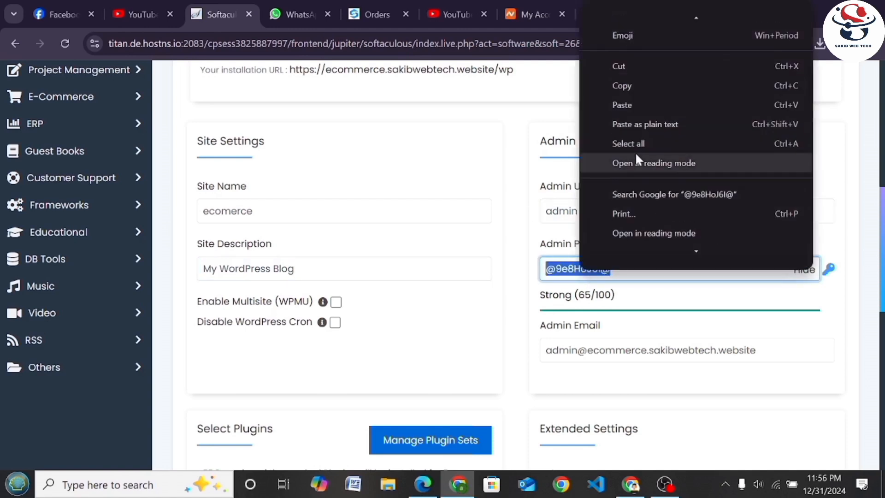
left_click(634, 86)
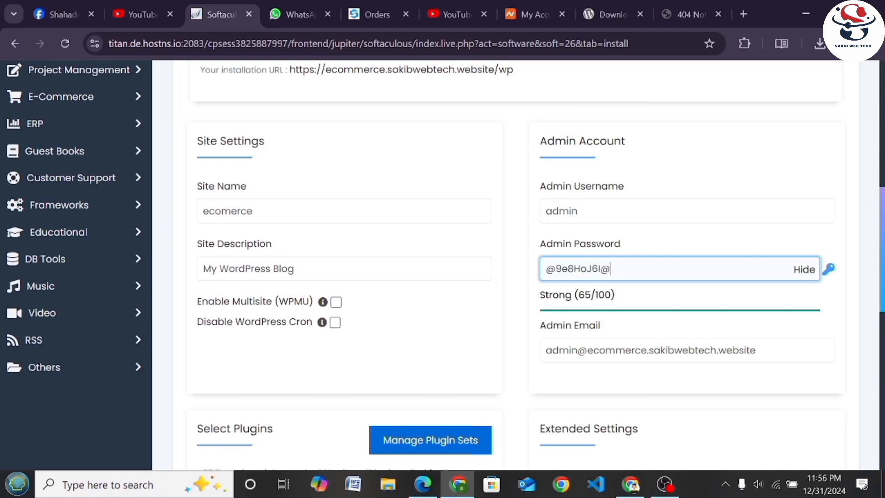
Clear the Admin Password field and paste the copied password back into it
scroll(468, 265, "up", 1)
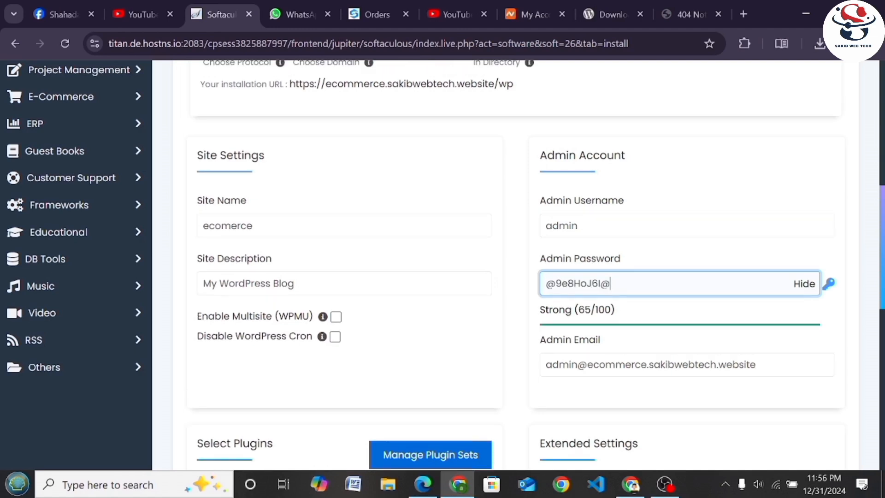
key("BackSpace")
key("BackSpace")
key("BackSpace")
key("BackSpace")
key("BackSpace")
key("BackSpace")
key("BackSpace")
key("BackSpace")
key("BackSpace")
right_click(589, 285)
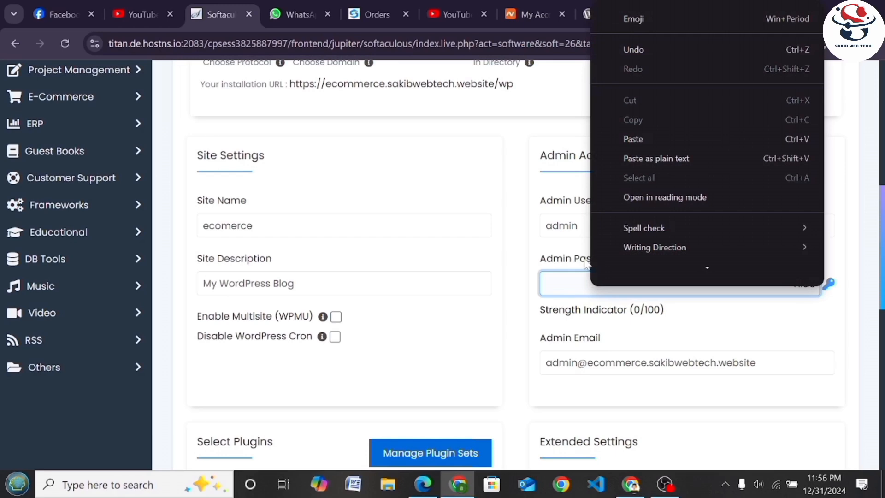
left_click(626, 140)
key("ctrl+v")
scroll(548, 337, "down", 1)
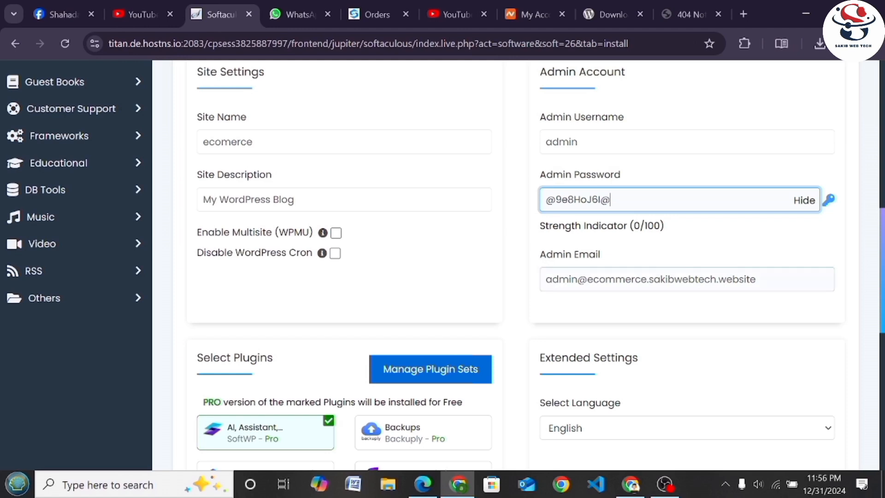
Check the admin email and username in the Admin Account section
left_click_drag(543, 279, 767, 299)
left_click(757, 280)
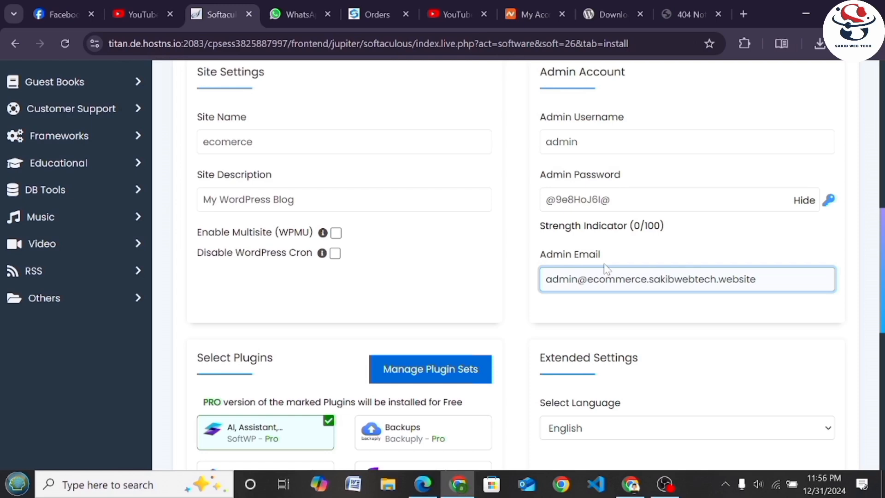
scroll(629, 296, "up", 3)
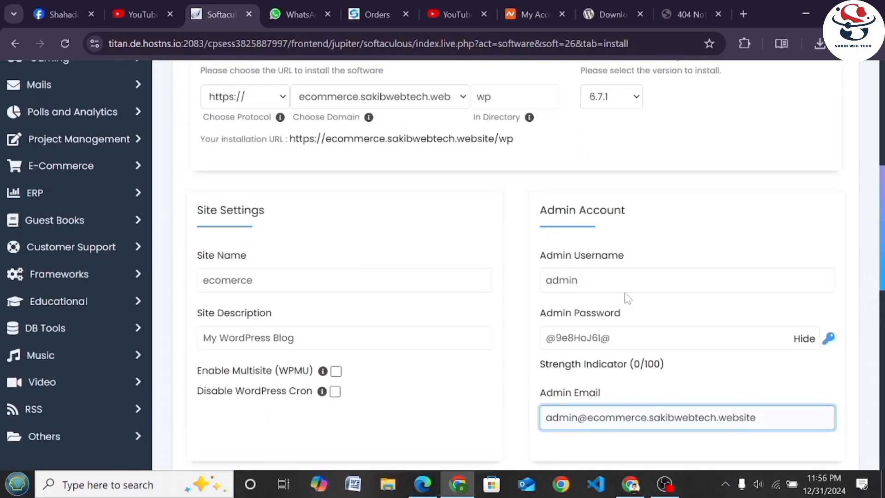
scroll(628, 297, "down", 2)
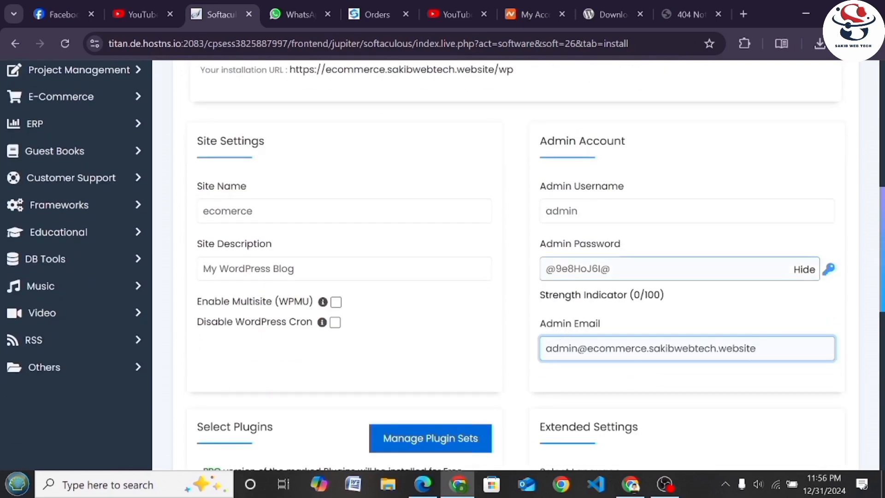
Copy the admin password again so it is available for logging in
left_click_drag(546, 268, 611, 269)
right_click(588, 269)
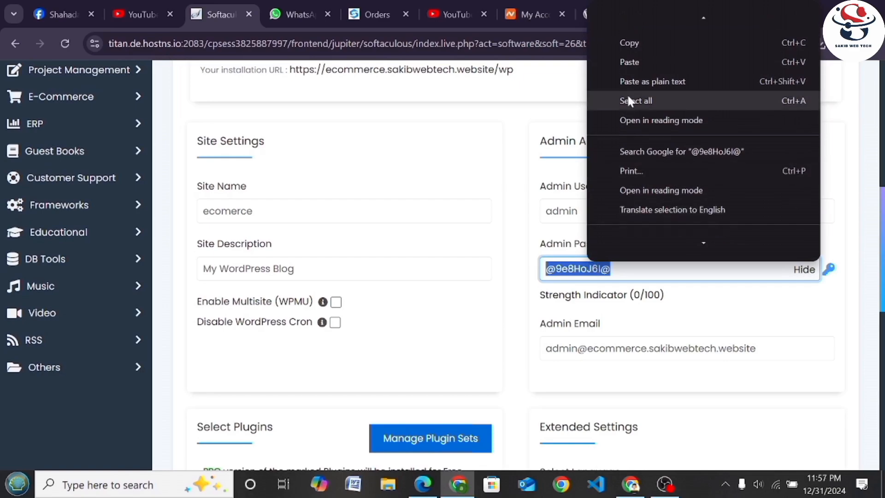
left_click(623, 43)
Review the whole installation form, from software setup and site settings to plugins, language and advanced options
scroll(628, 204, "up", 9)
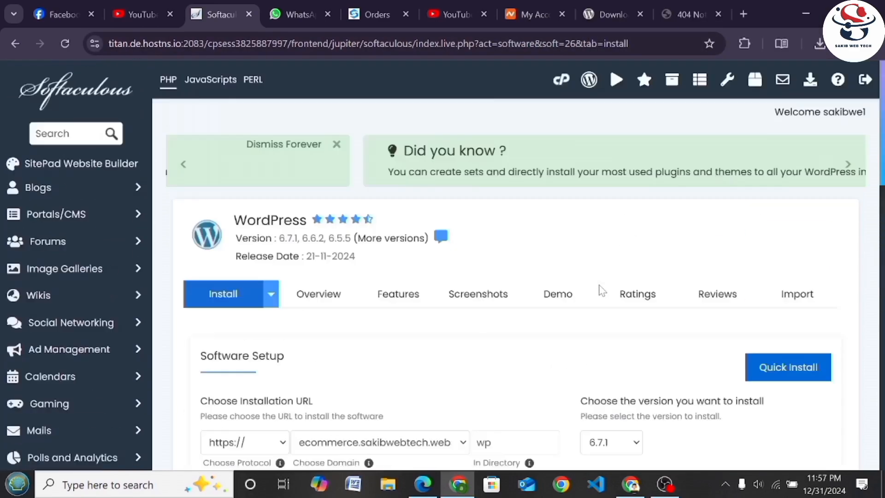
scroll(599, 289, "down", 3)
scroll(480, 320, "down", 5)
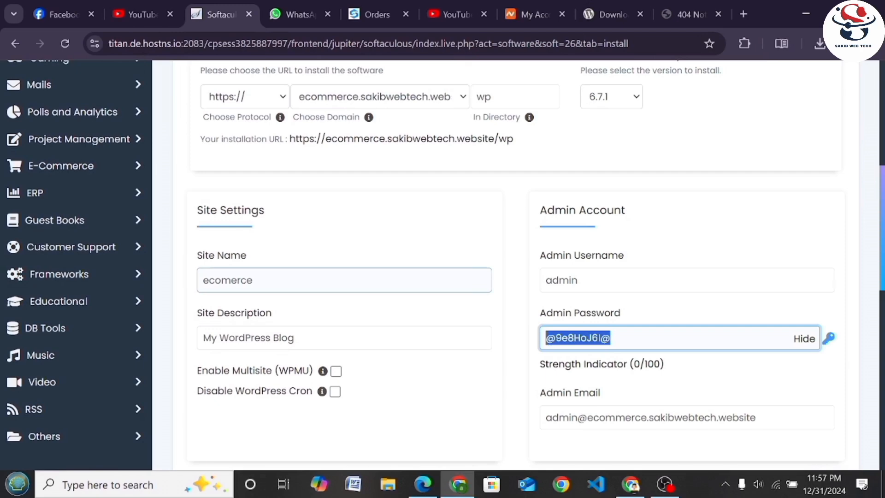
scroll(620, 246, "down", 2)
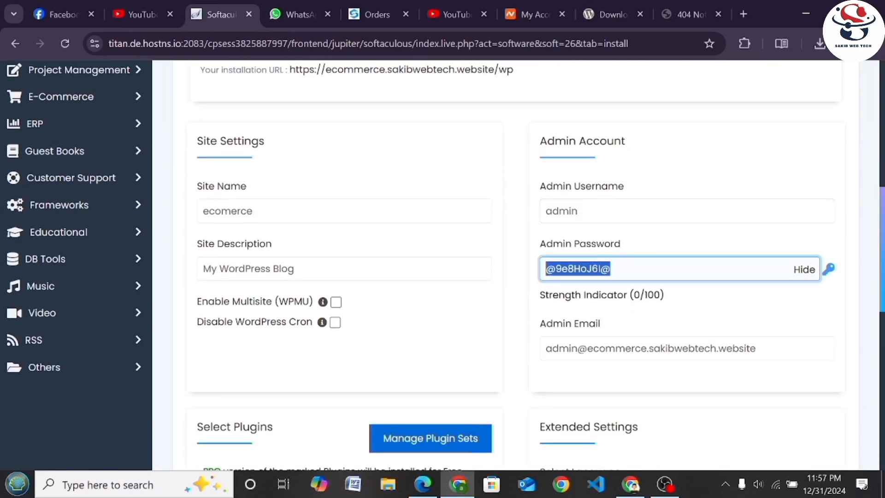
left_click(562, 243)
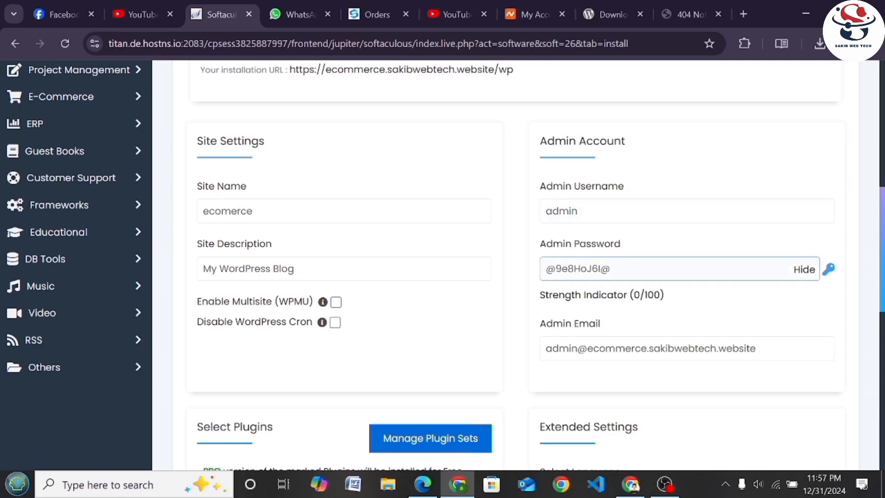
scroll(613, 276, "down", 3)
scroll(615, 304, "down", 7)
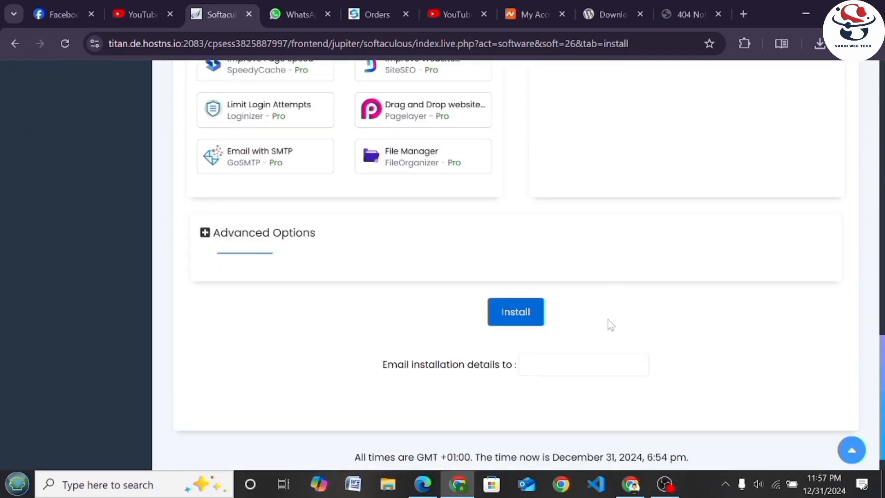
scroll(608, 310, "up", 8)
left_click(579, 348)
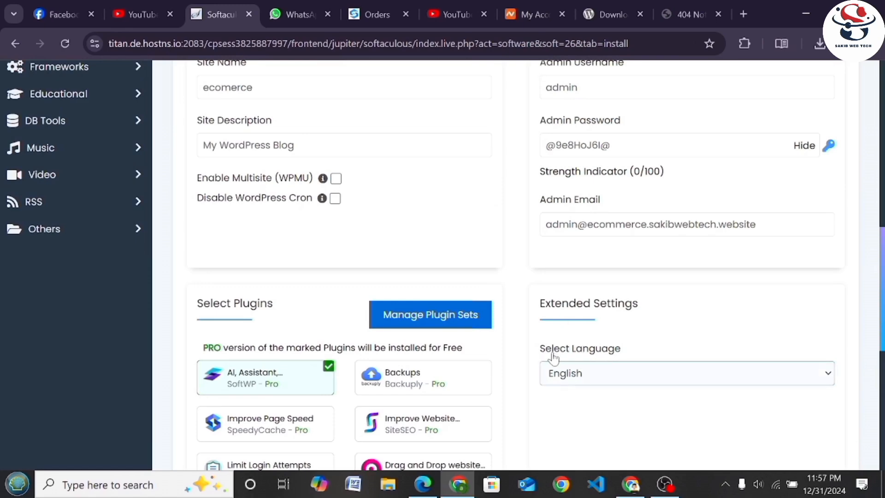
left_click(576, 372)
scroll(576, 374, "down", 2)
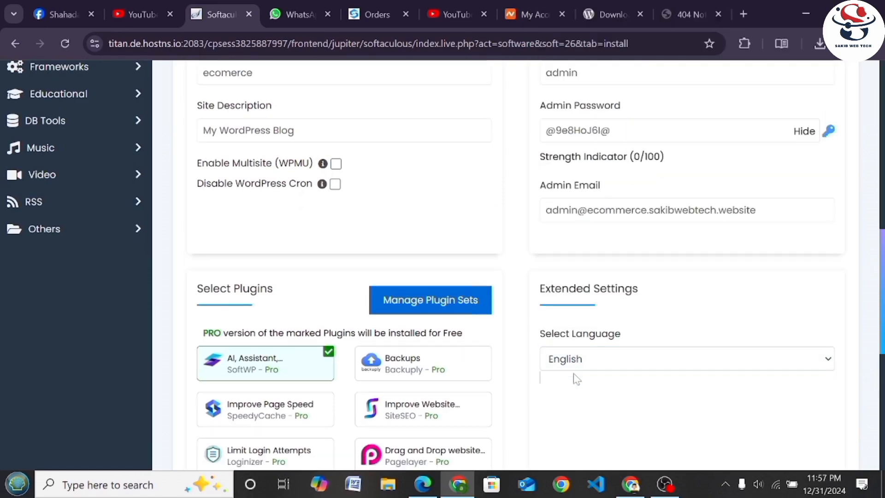
scroll(572, 369, "down", 6)
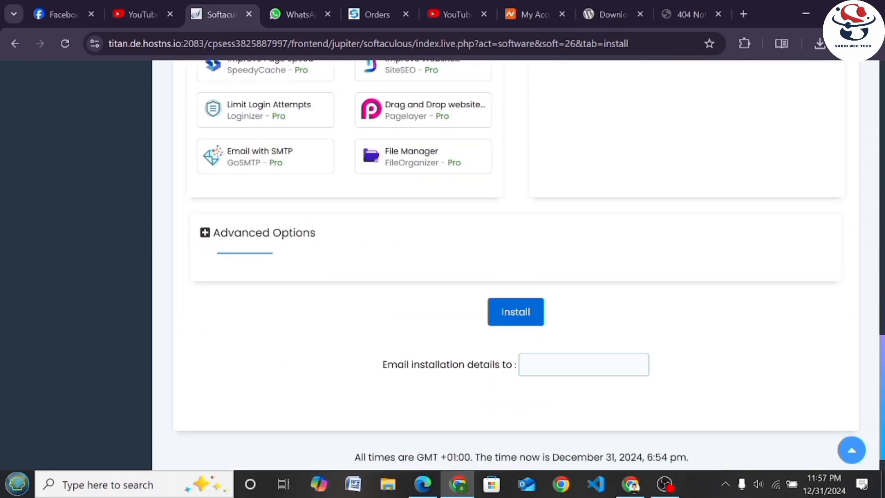
scroll(543, 329, "up", 8)
Start the WordPress installation with the entered settings
scroll(524, 273, "down", 6)
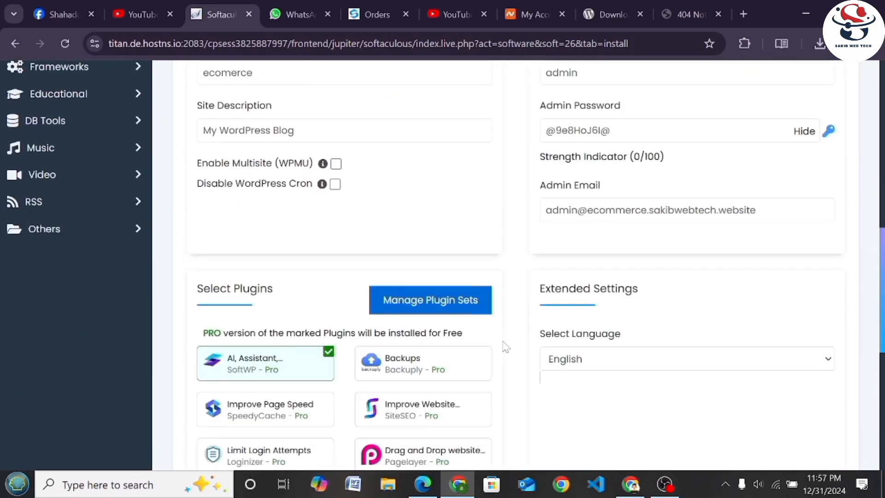
scroll(530, 336, "down", 1)
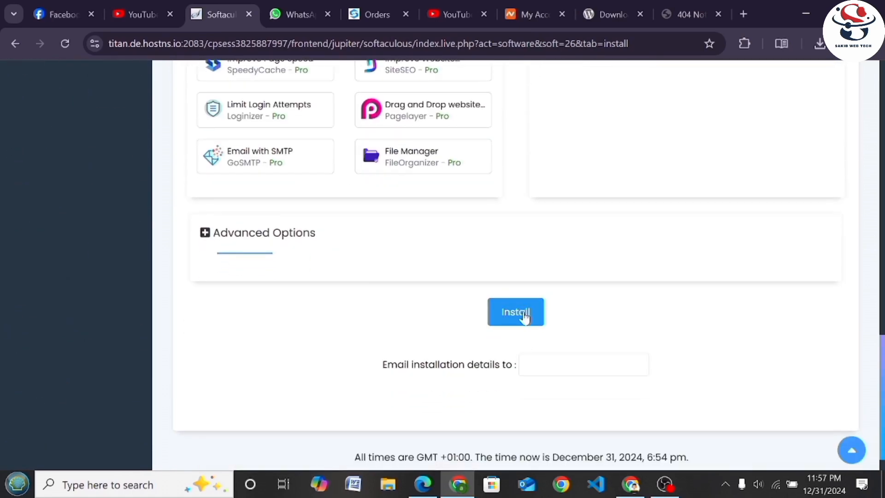
left_click(524, 316)
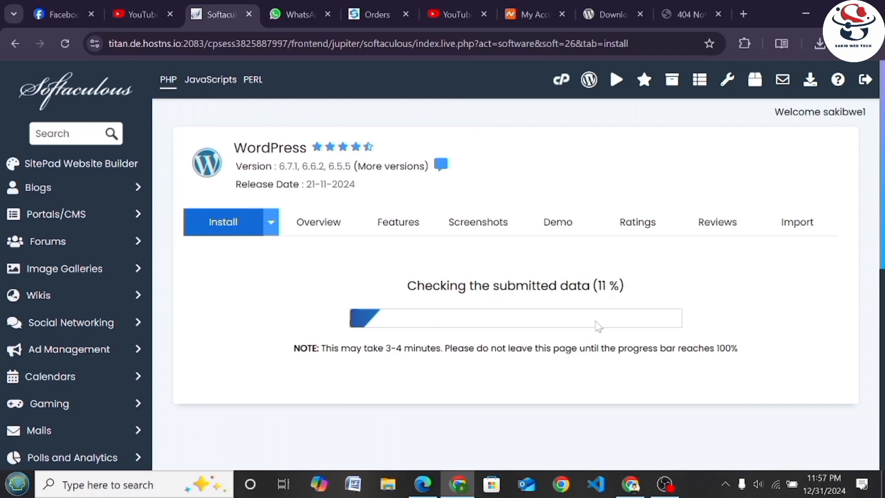
left_click(665, 484)
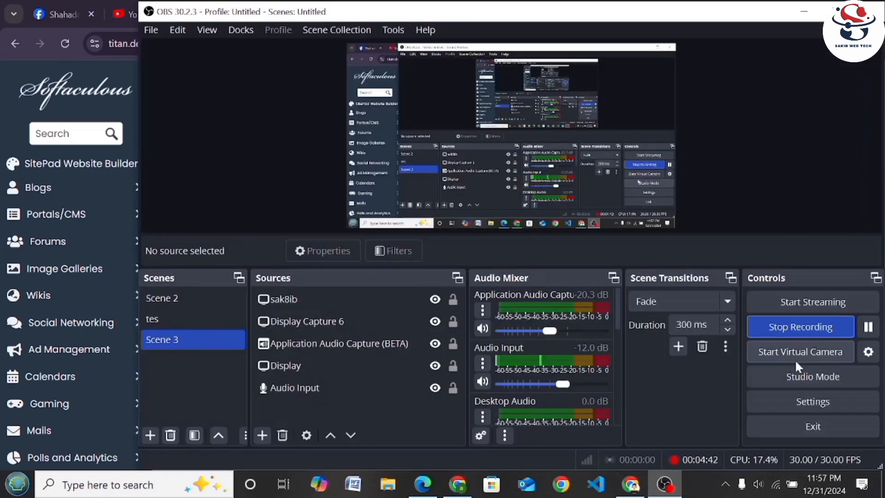
left_click(803, 15)
Open the installed site at the /wp address and compare it with the page at the bare subdomain address
scroll(329, 294, "down", 2)
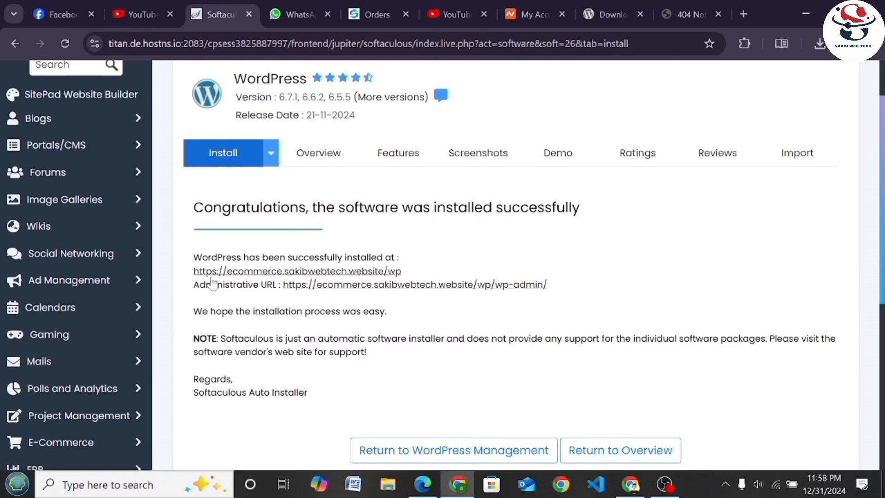
left_click(280, 274)
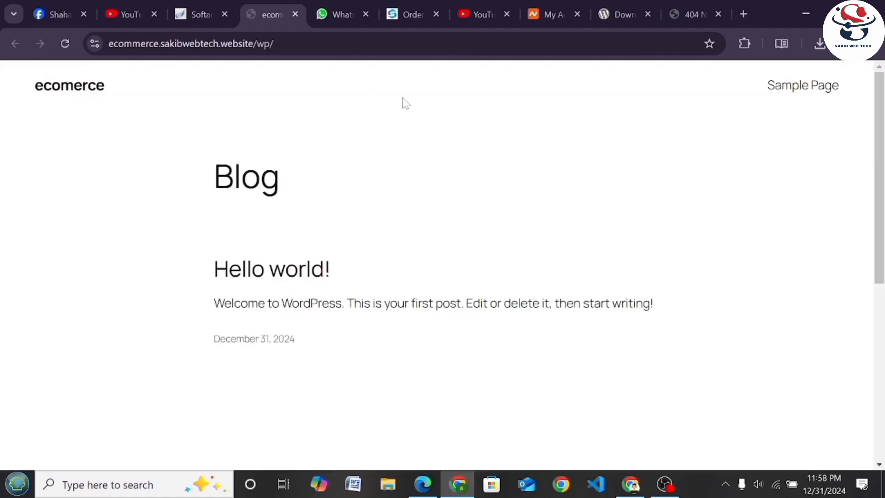
left_click(684, 6)
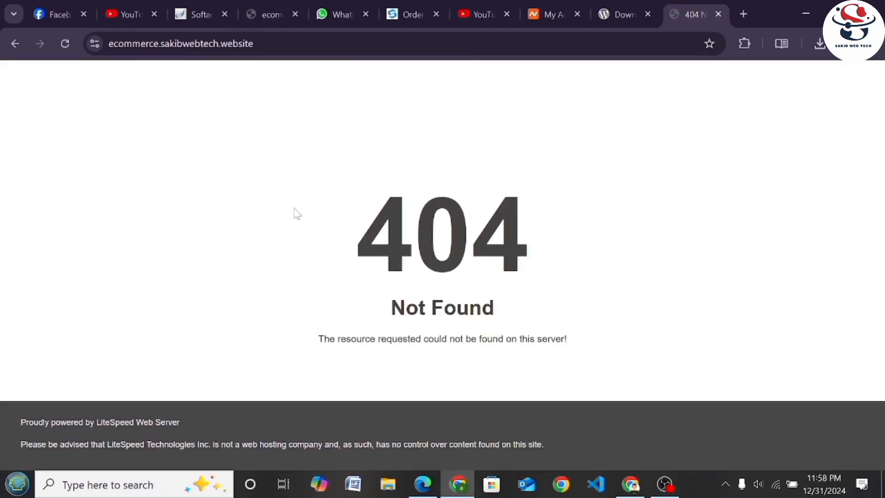
left_click(260, 22)
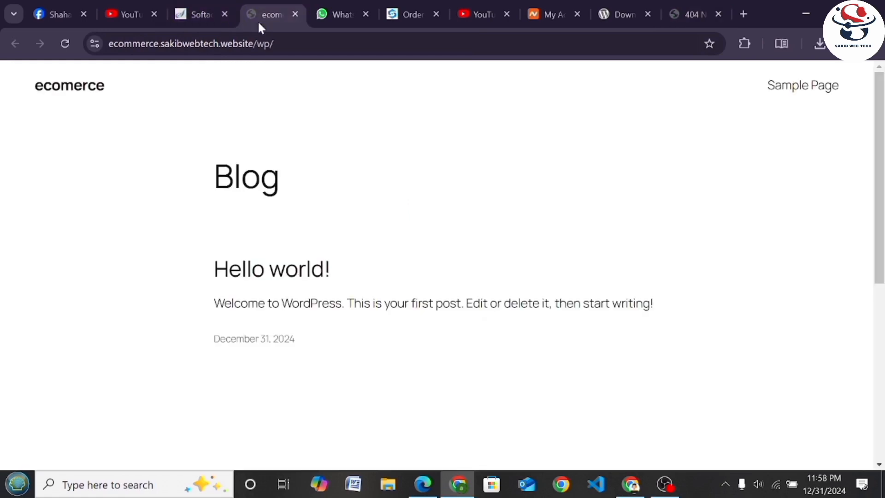
Return to the Softaculous installation result and open the site's administrative URL
left_click(198, 11)
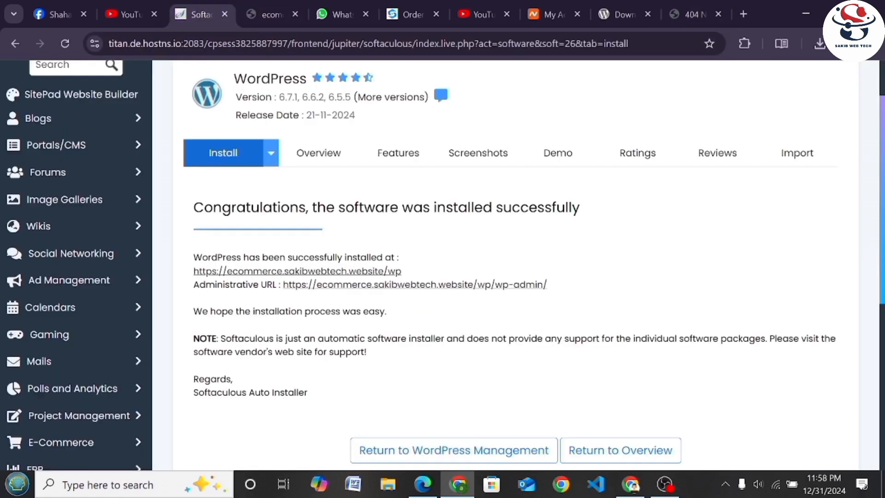
left_click_drag(197, 285, 236, 298)
left_click(260, 296)
left_click(334, 290)
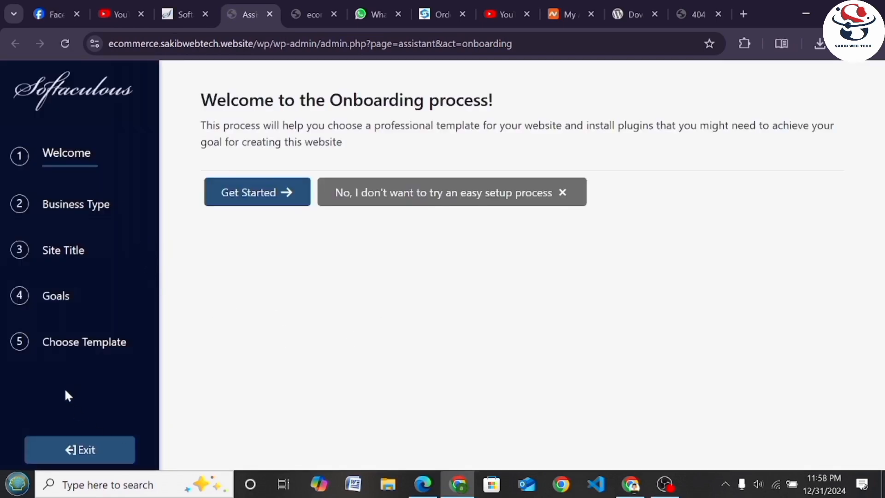
Start the onboarding process with Business as the business type and accept "ecomerce" as the site title
left_click(288, 199)
scroll(281, 253, "down", 2)
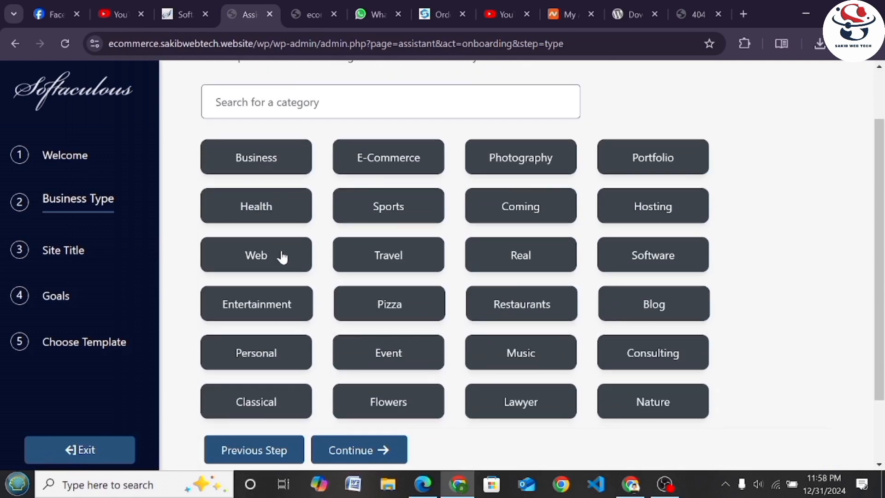
left_click(266, 165)
scroll(288, 230, "down", 2)
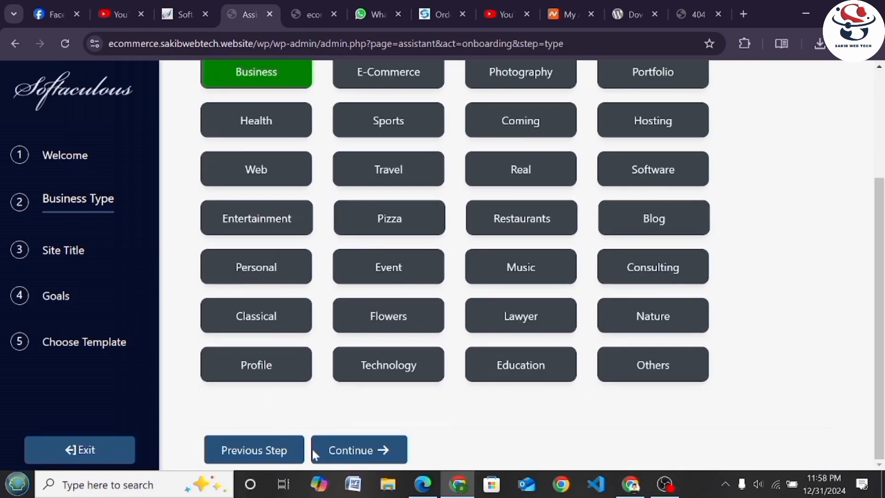
left_click(337, 456)
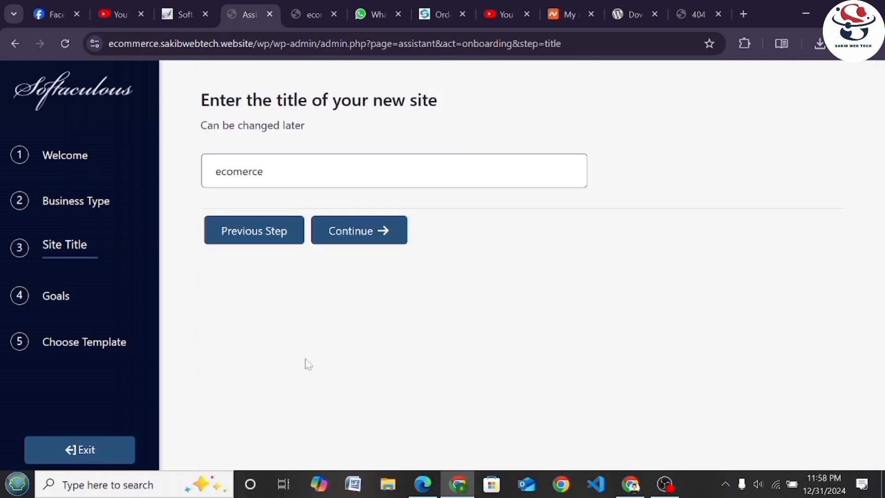
left_click(350, 242)
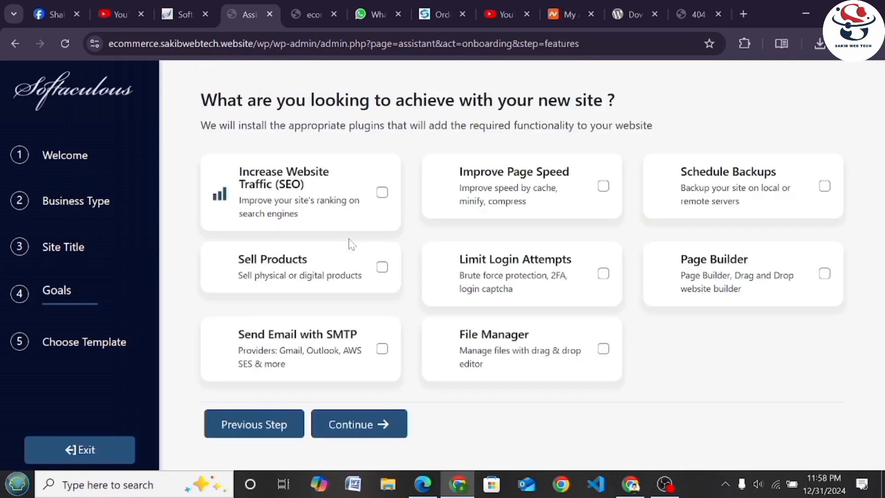
Continue onboarding without selecting any goals, browse the Business designs and open the DynaMedia template
left_click(357, 437)
scroll(356, 291, "down", 3)
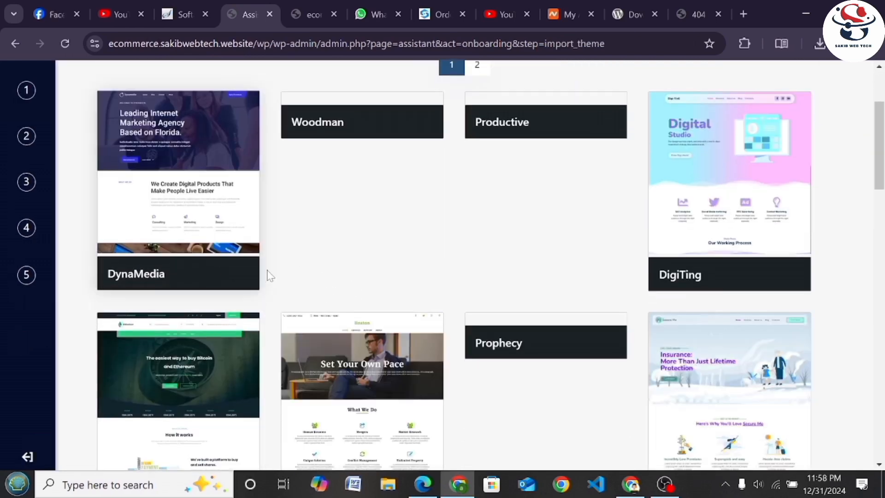
scroll(292, 383, "down", 2)
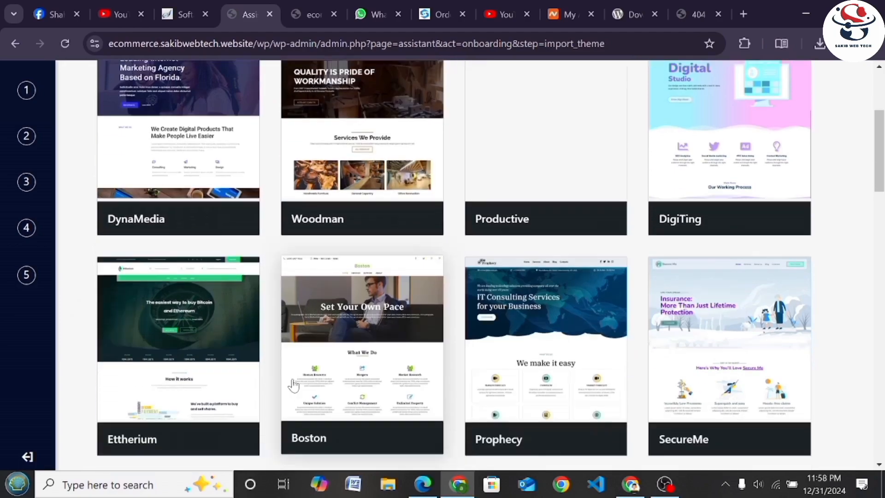
scroll(438, 352, "up", 4)
scroll(323, 346, "down", 12)
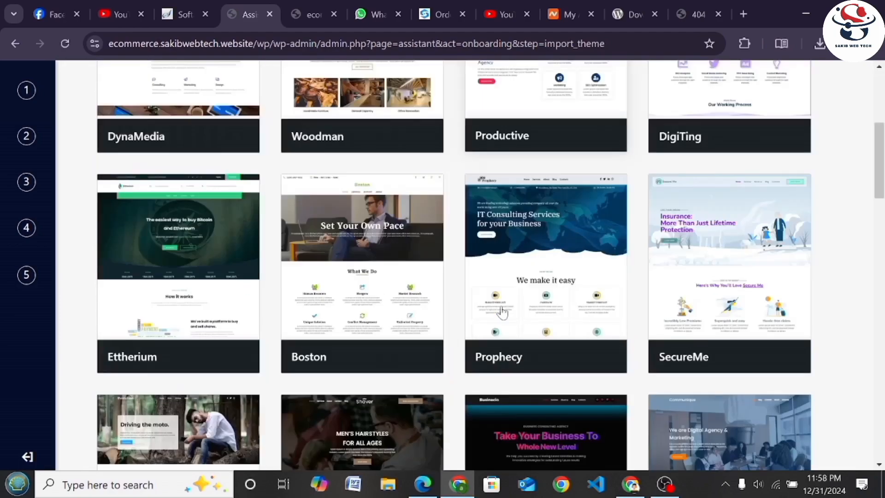
scroll(479, 361, "down", 20)
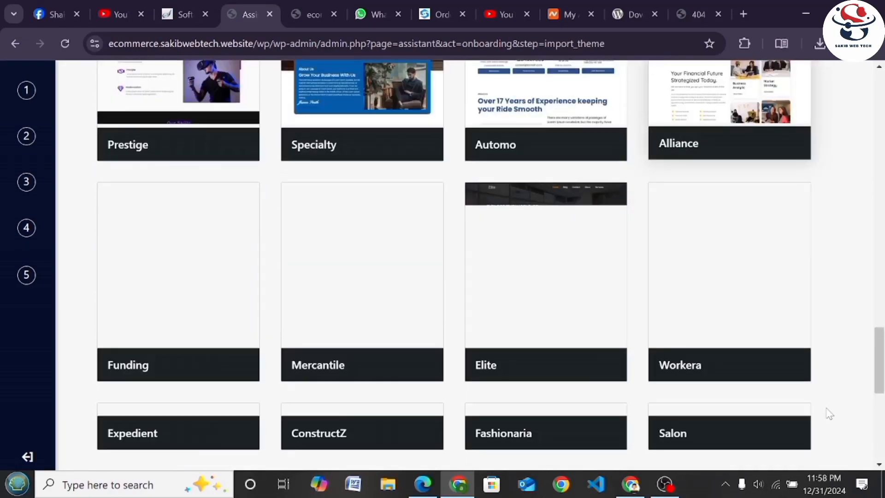
scroll(820, 414, "down", 10)
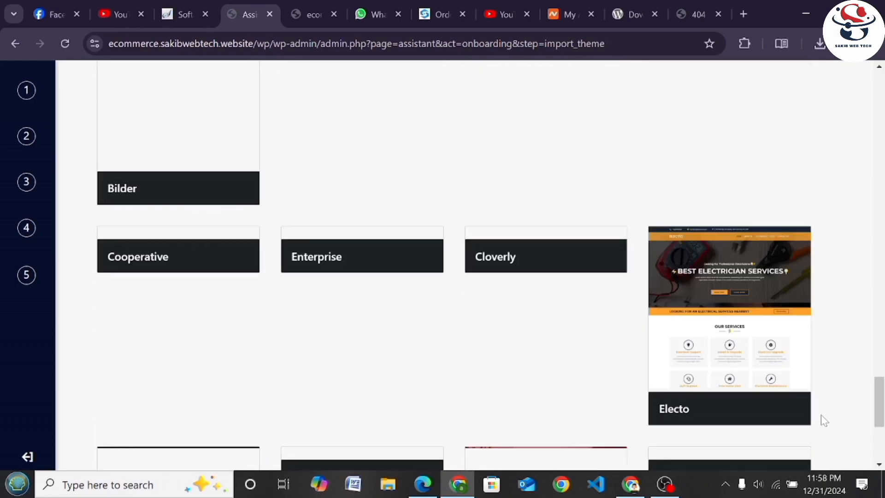
scroll(797, 408, "up", 15)
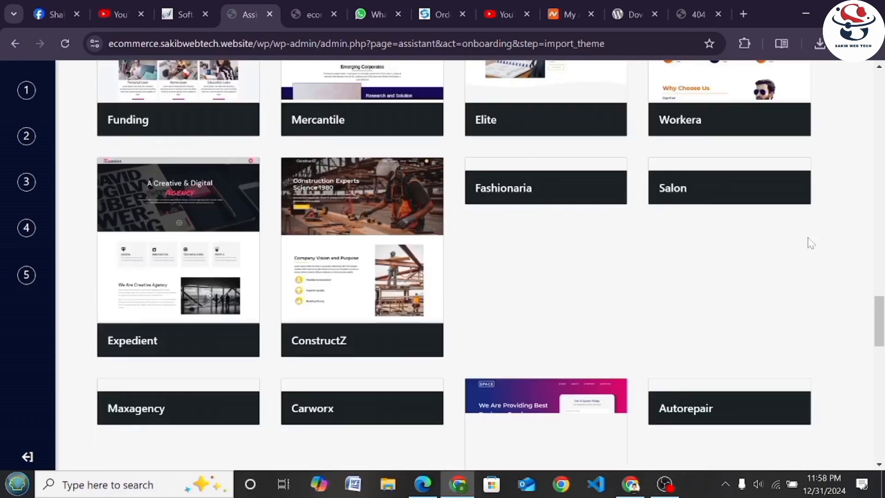
scroll(806, 240, "up", 10)
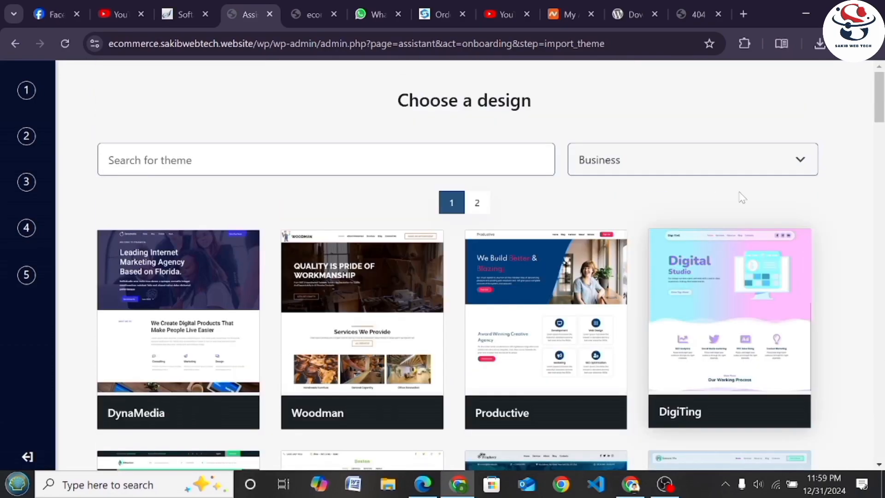
left_click(679, 164)
left_click(672, 164)
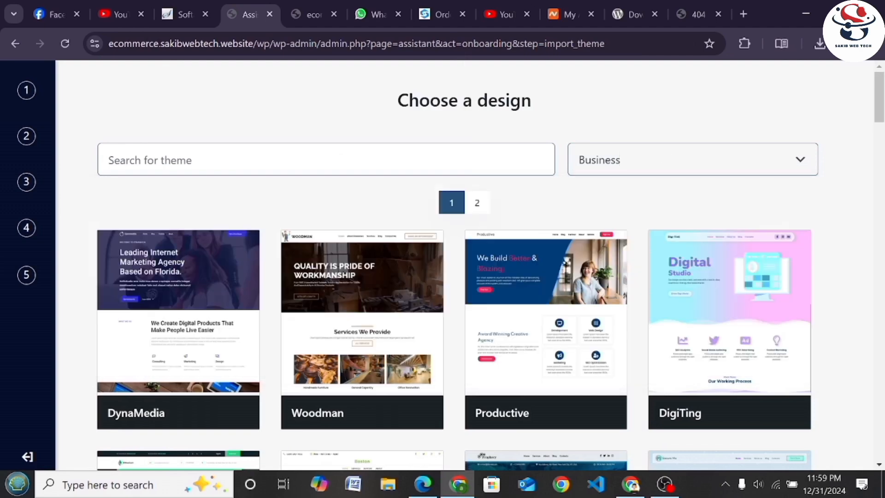
left_click(176, 310)
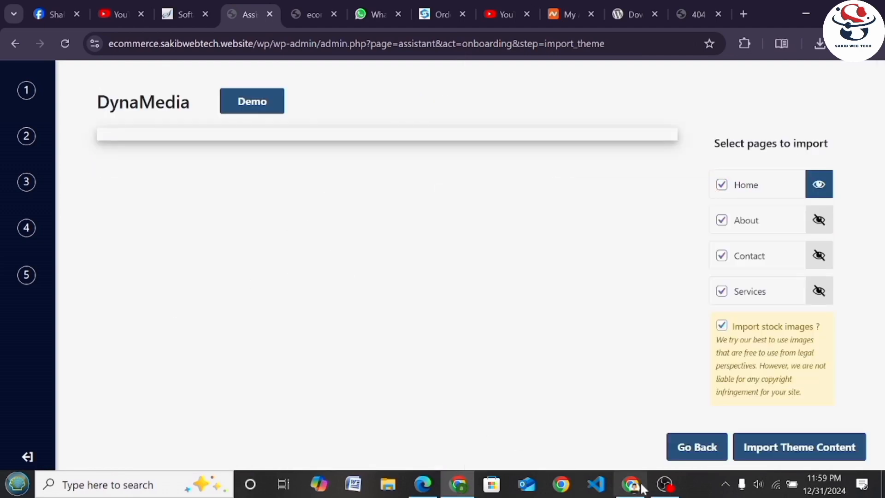
Exit the onboarding process and look through the tours, recommended features, quick links and settings on the Assistant page
left_click(30, 459)
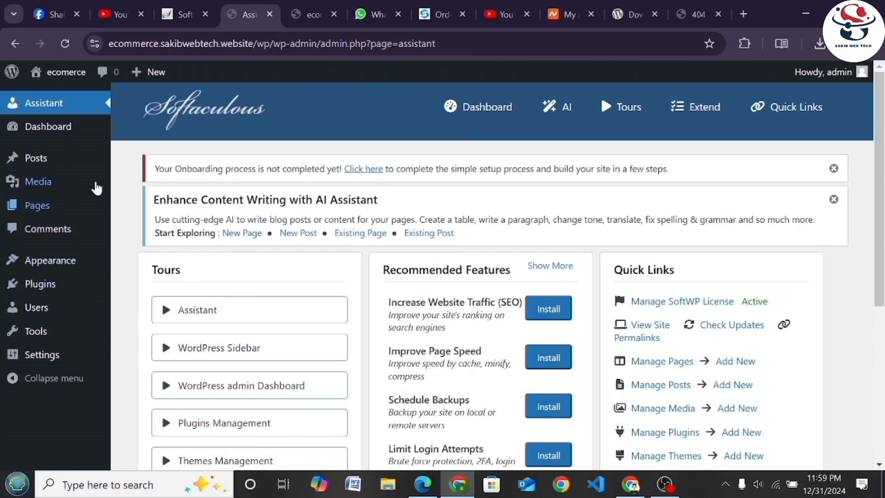
scroll(200, 310, "down", 5)
scroll(168, 383, "up", 5)
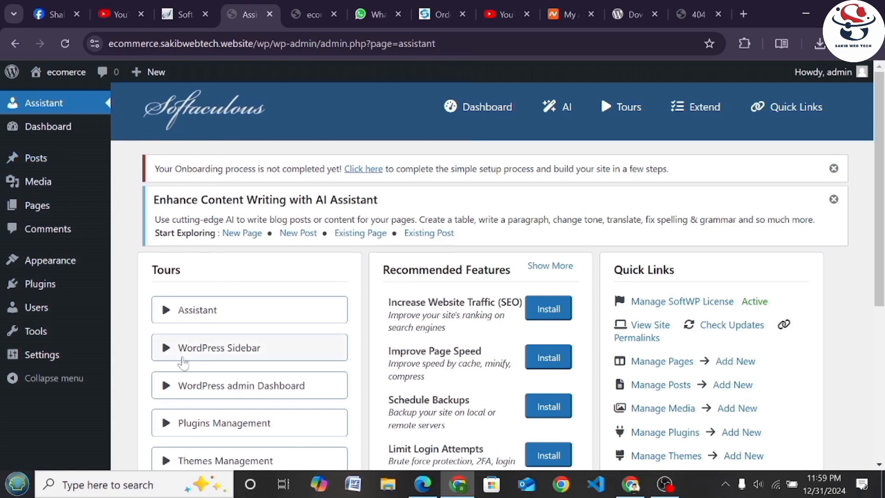
scroll(233, 340, "down", 5)
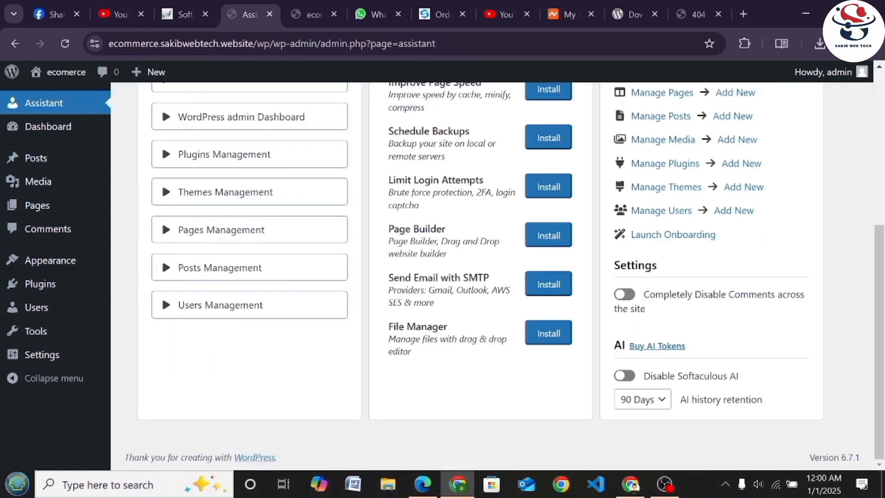
scroll(266, 345, "up", 5)
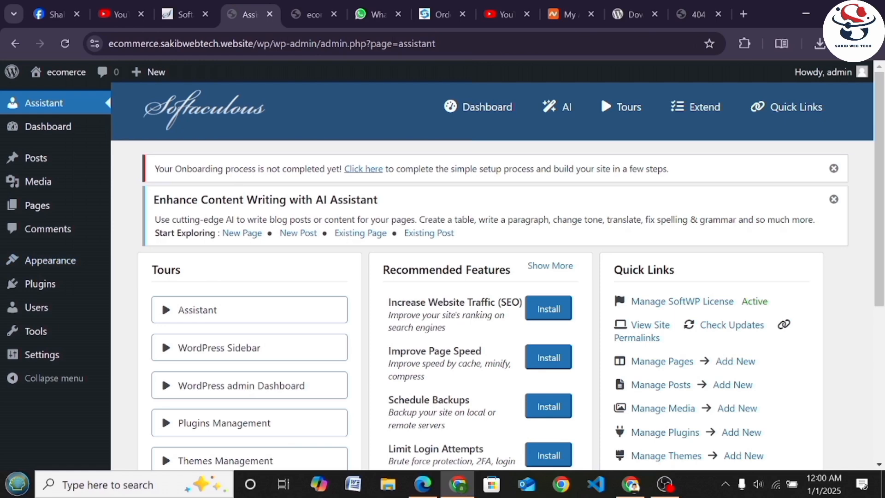
Open the WordPress Dashboard home, look through its welcome content and widgets, and reload the page
left_click(60, 131)
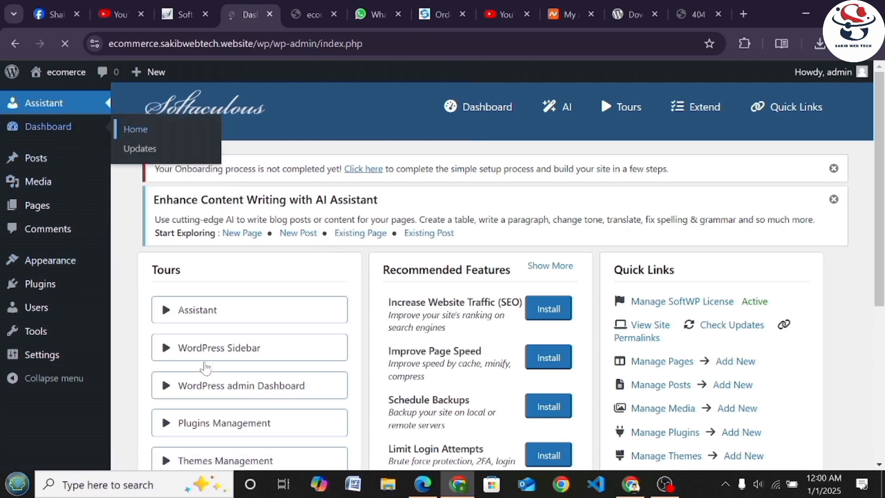
scroll(339, 313, "down", 3)
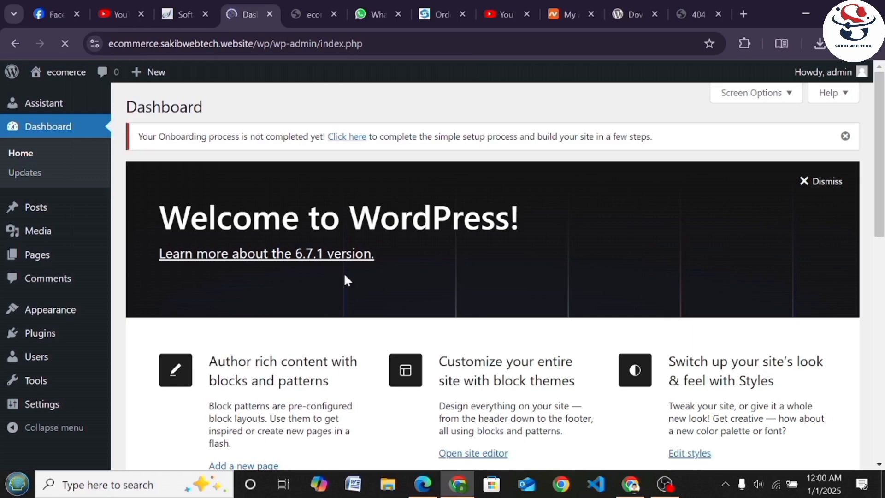
scroll(346, 286, "down", 10)
scroll(343, 306, "up", 6)
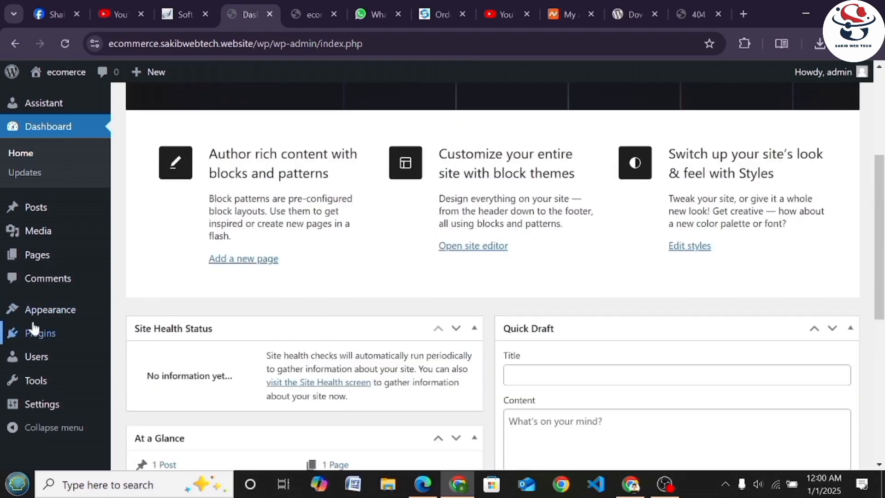
scroll(34, 328, "up", 5)
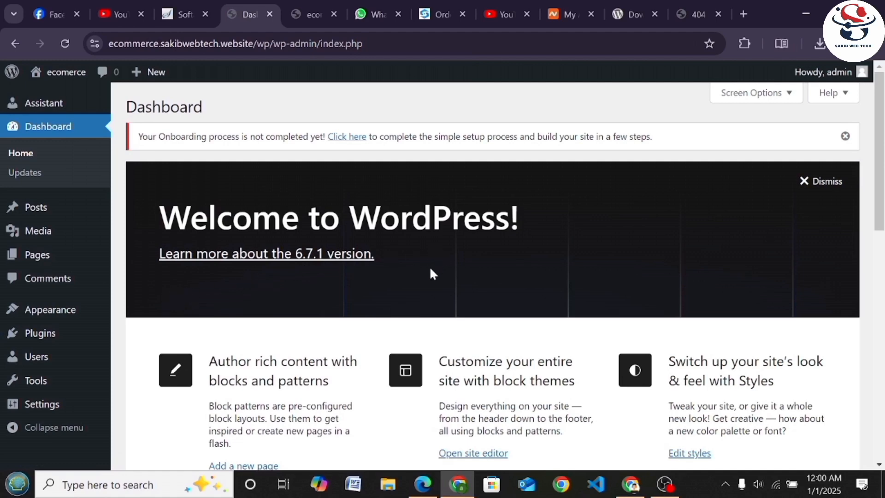
scroll(431, 272, "down", 1)
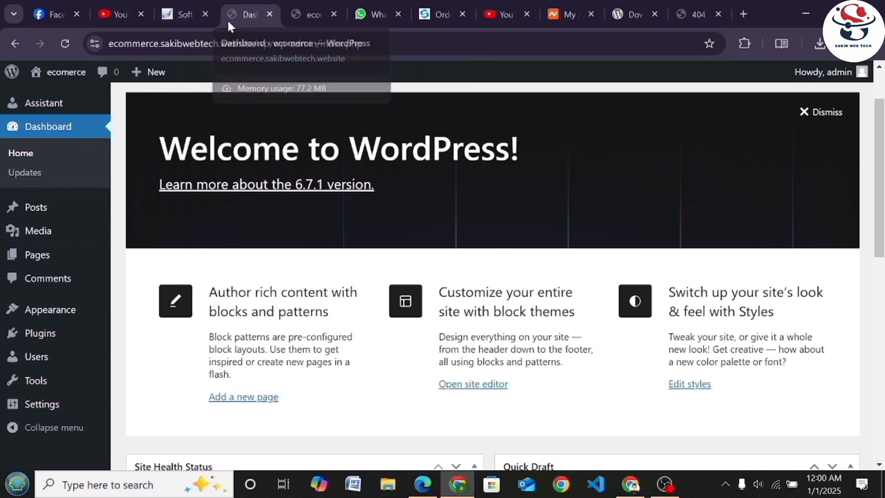
left_click(67, 42)
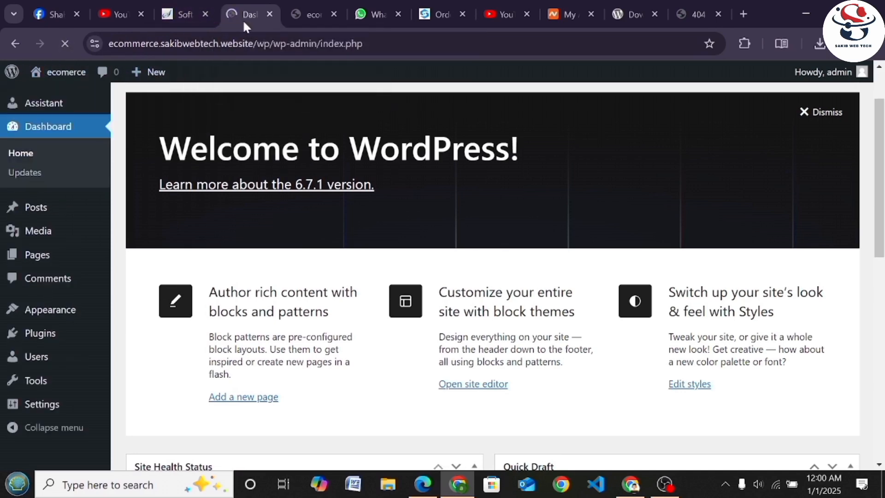
Switch to the live site at the /wp address and examine its blog page from header to footer
left_click(313, 18)
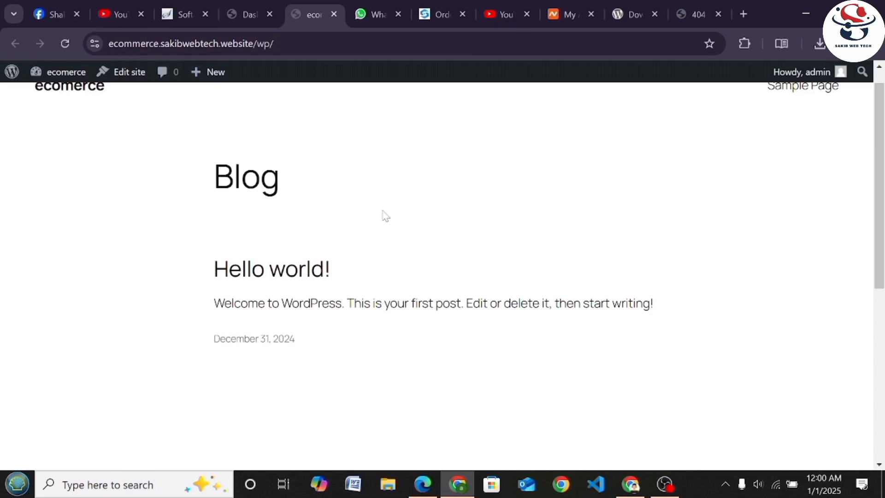
scroll(386, 215, "down", 7)
scroll(576, 341, "up", 7)
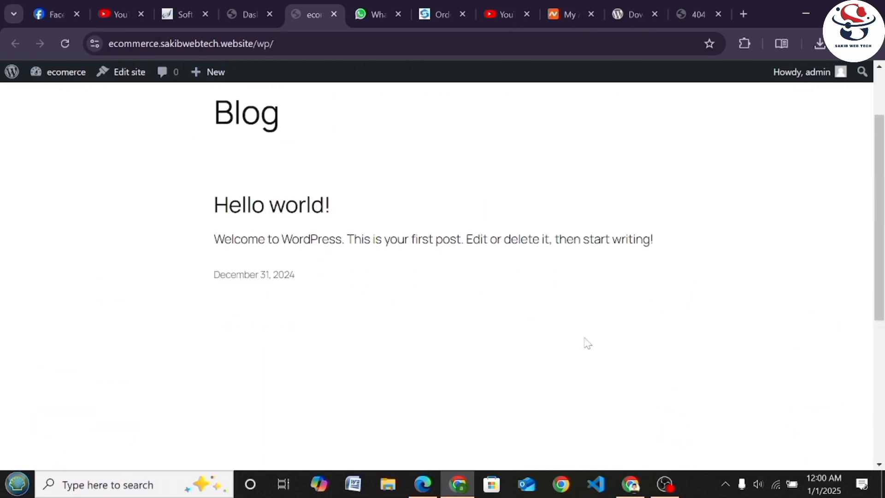
scroll(567, 265, "down", 7)
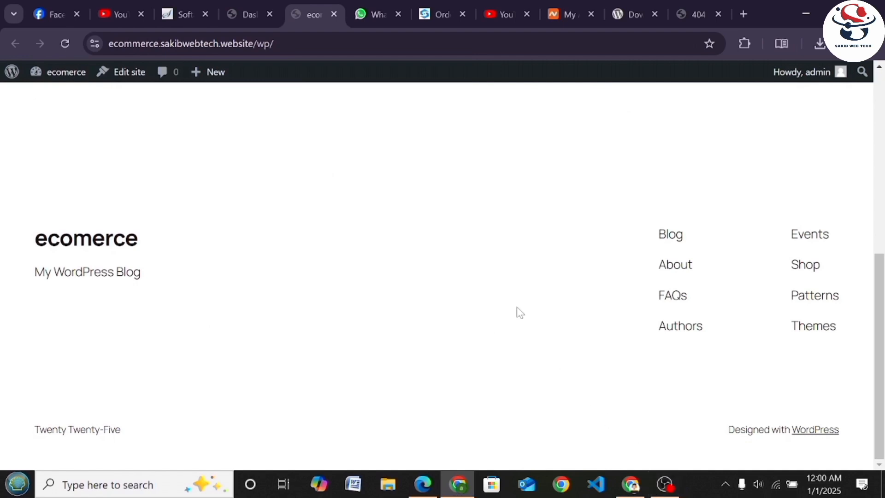
scroll(520, 312, "up", 4)
scroll(520, 312, "up", 3)
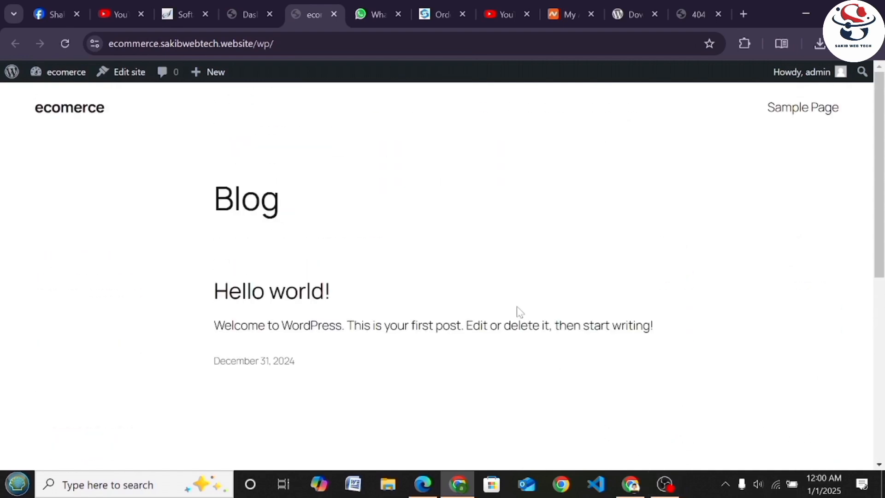